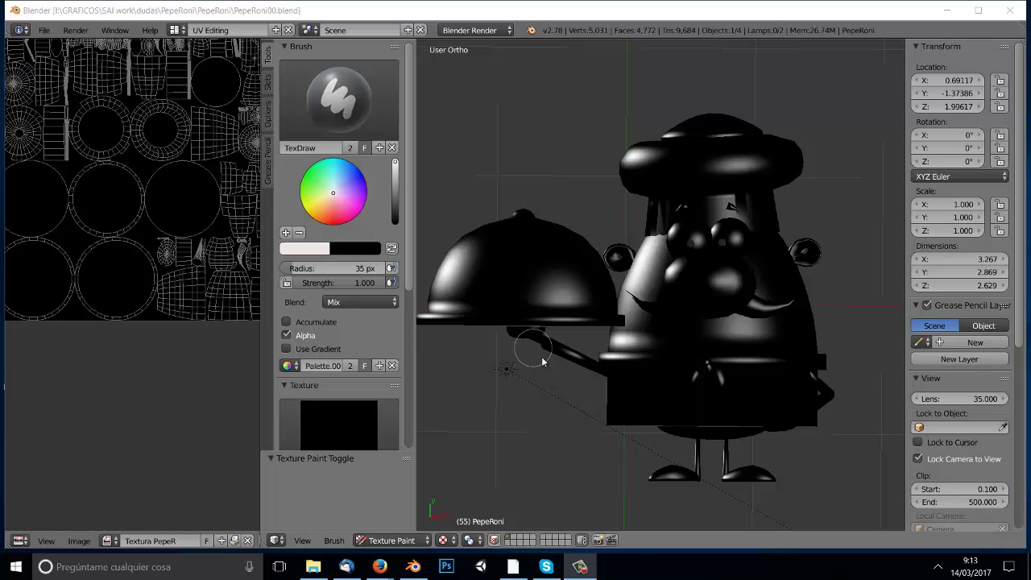
Keep the chef model in Texture Paint mode and test the brush with one dab on the face
click(408, 540)
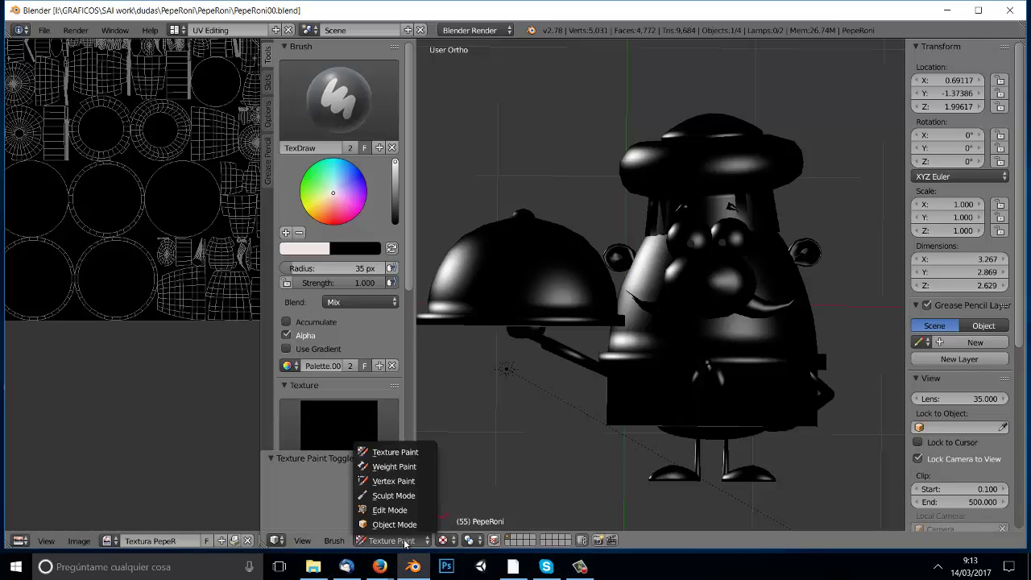
click(406, 454)
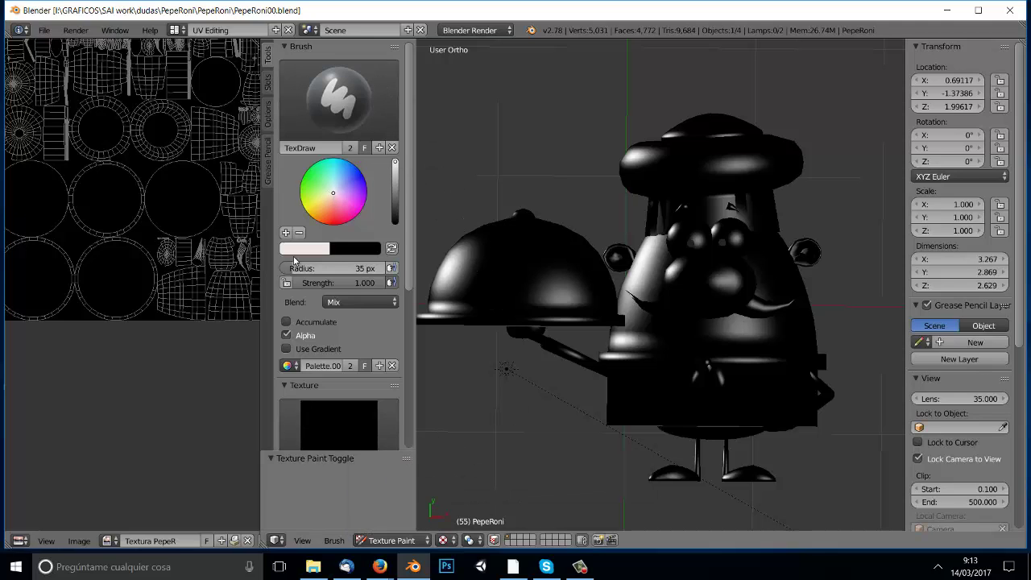
click(683, 319)
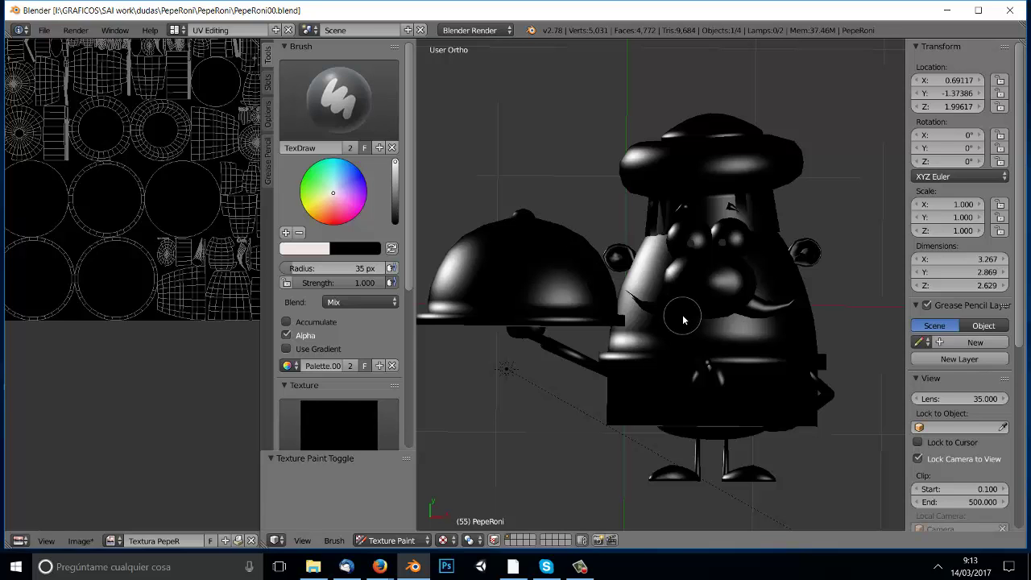
scroll(164, 365, down, 3)
scroll(165, 362, up, 1)
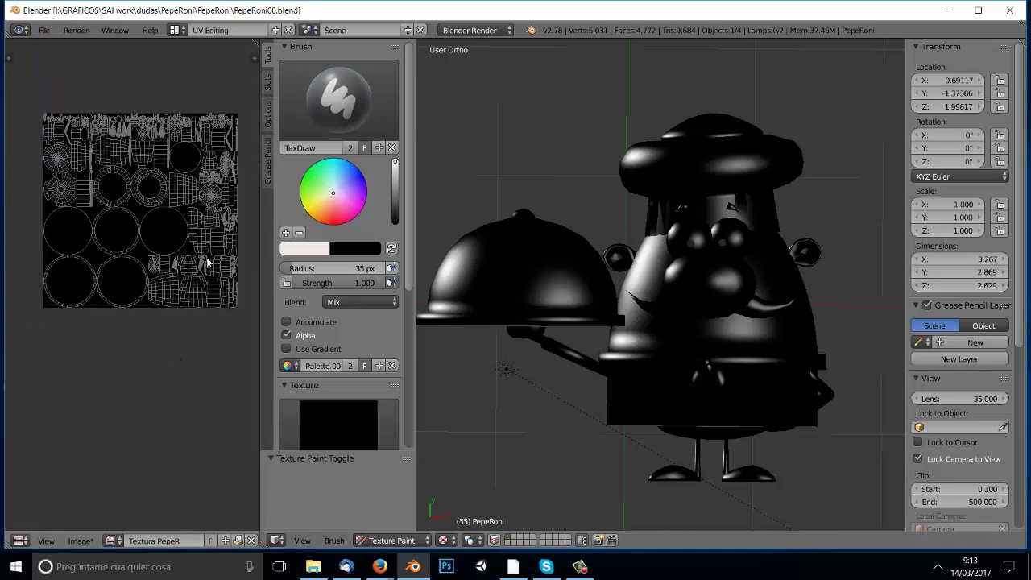
click(174, 30)
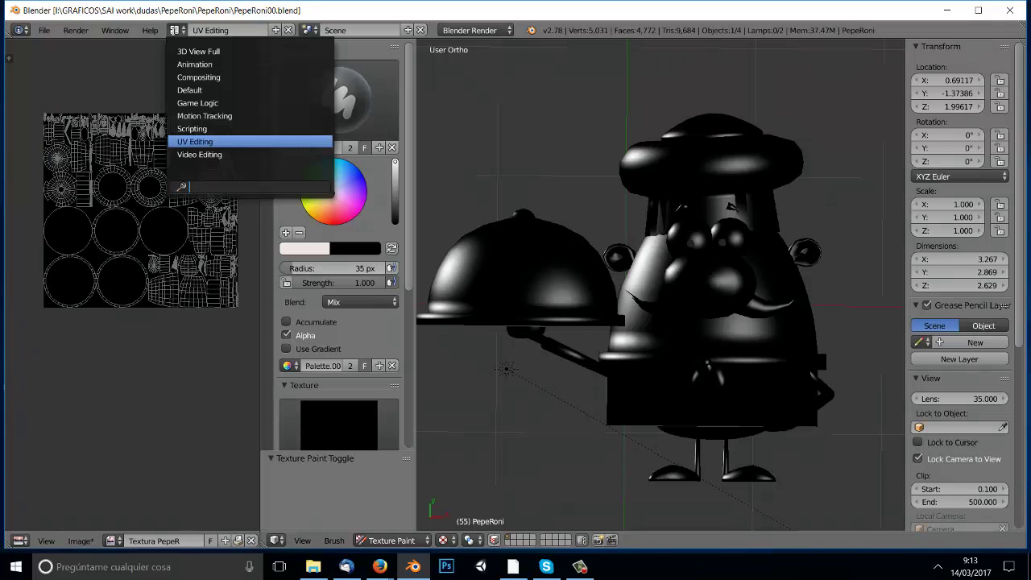
click(189, 89)
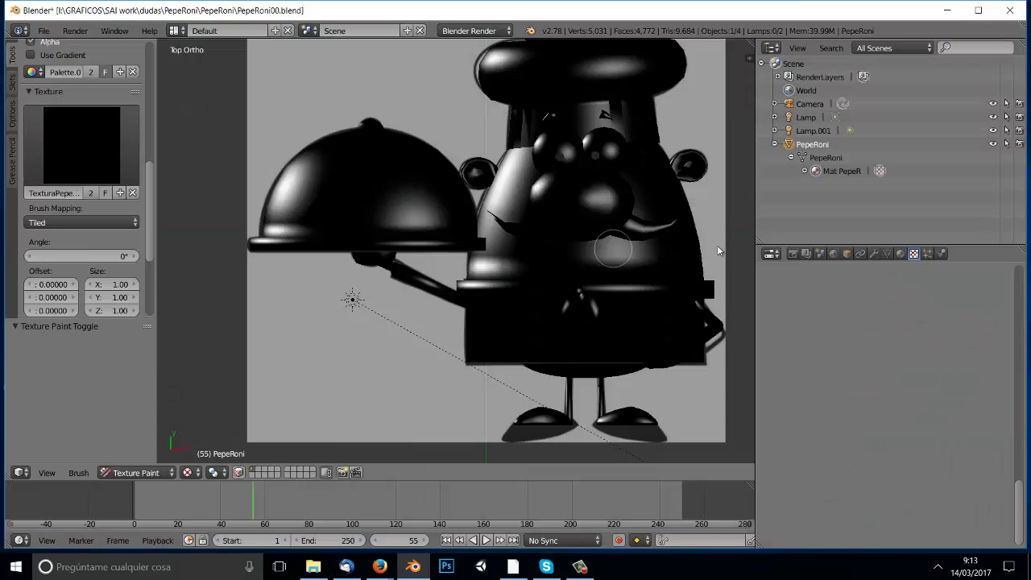
click(900, 253)
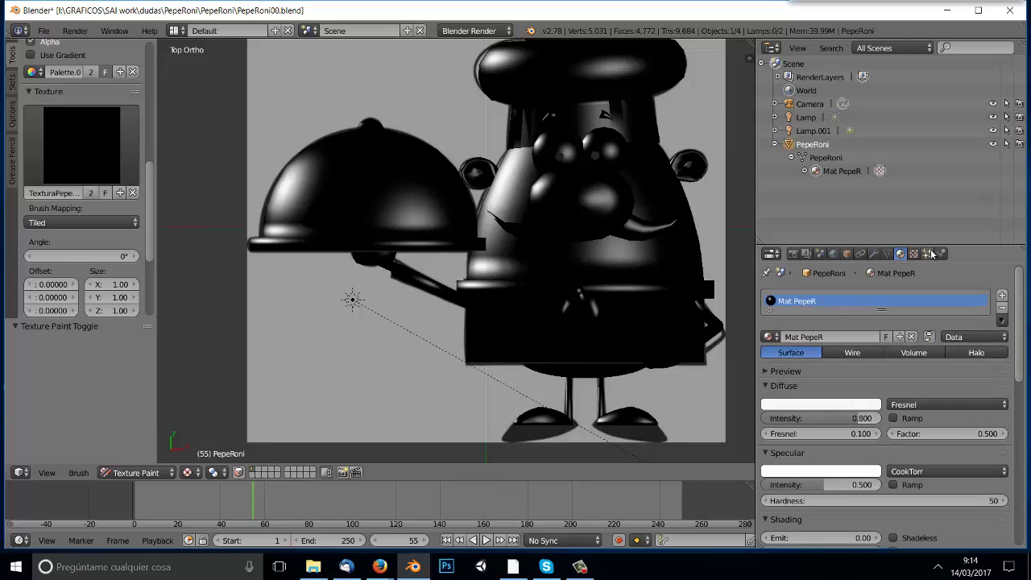
click(913, 254)
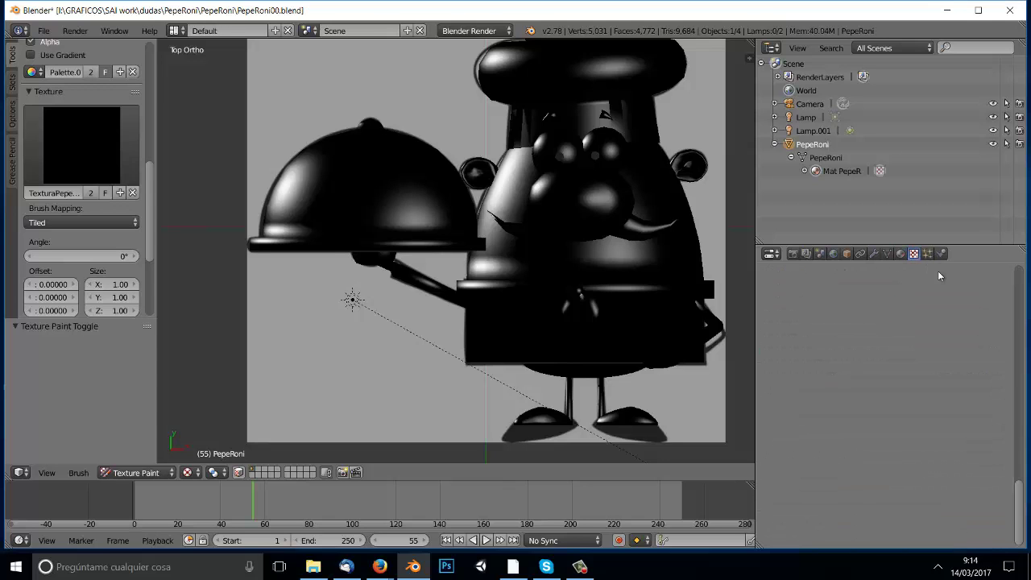
drag(1020, 513, 936, 272)
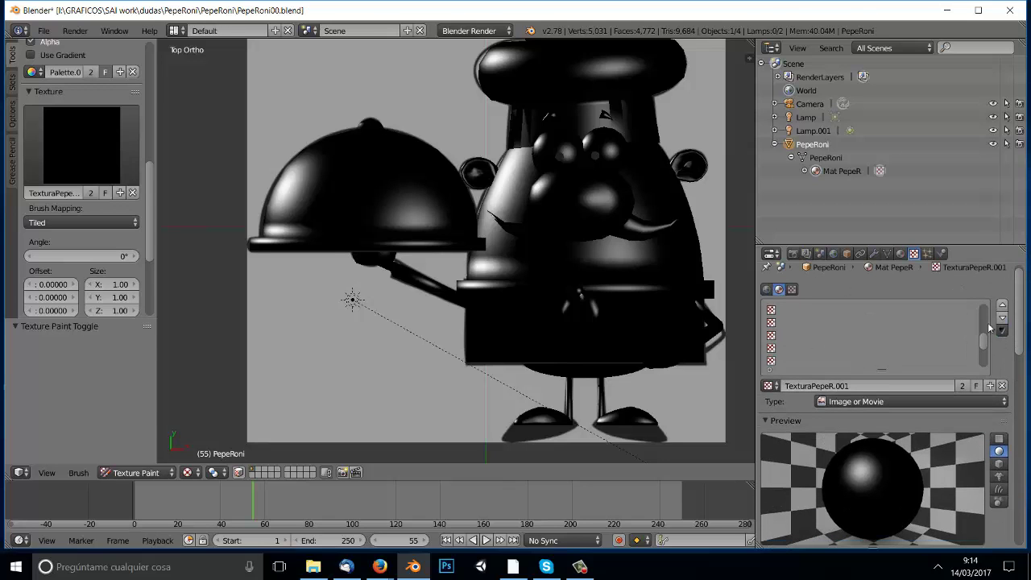
scroll(979, 315, up, 3)
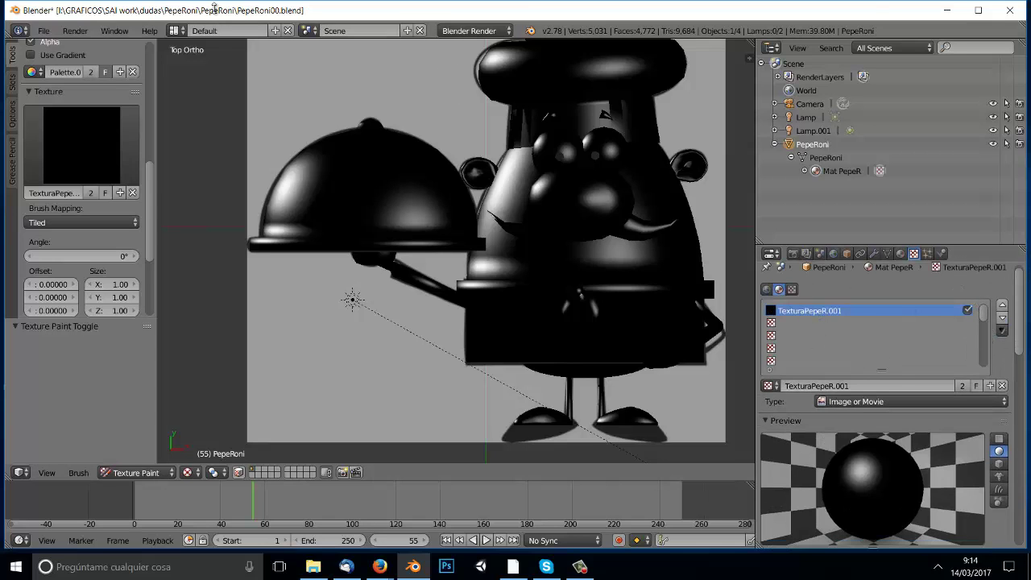
click(174, 30)
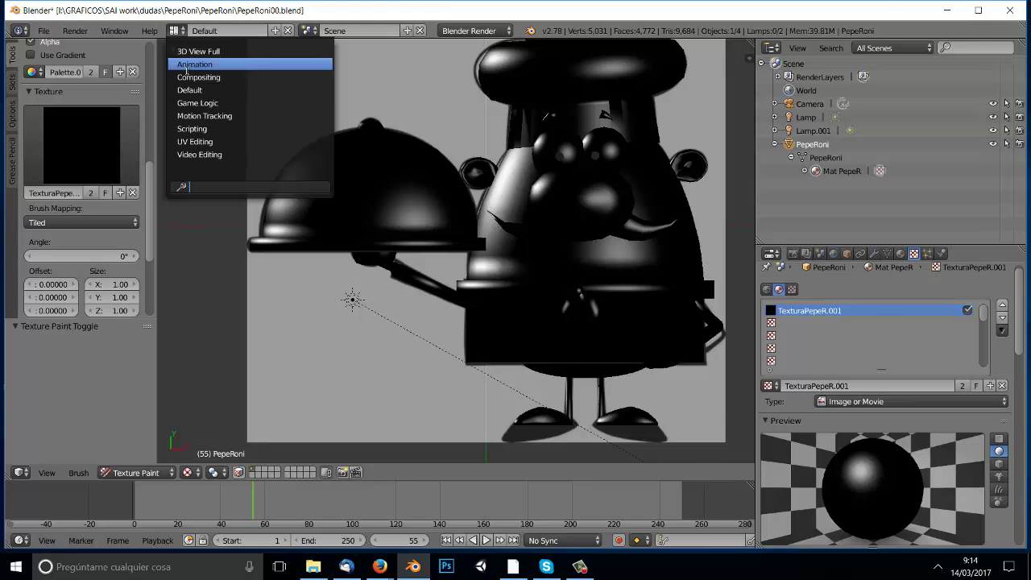
click(202, 141)
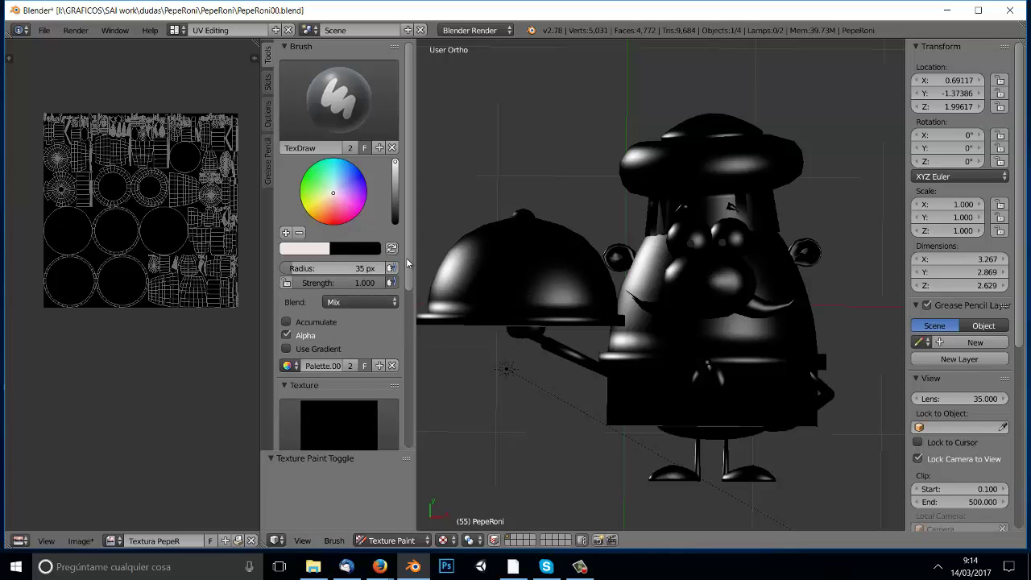
Unlink the TexturaPepeR texture from the brush's Texture slot, leaving it empty
click(334, 101)
drag(407, 270, 419, 355)
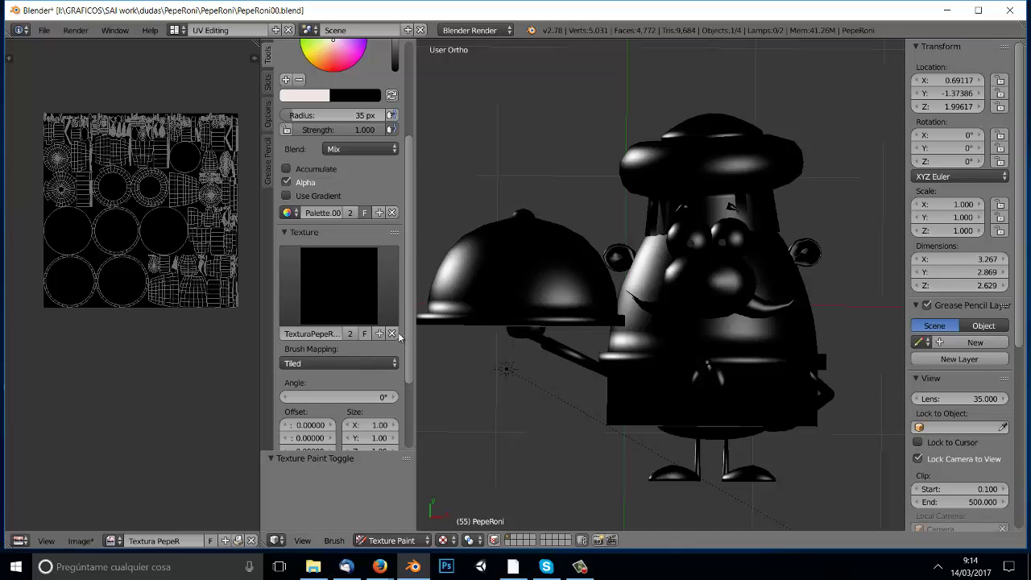
click(393, 334)
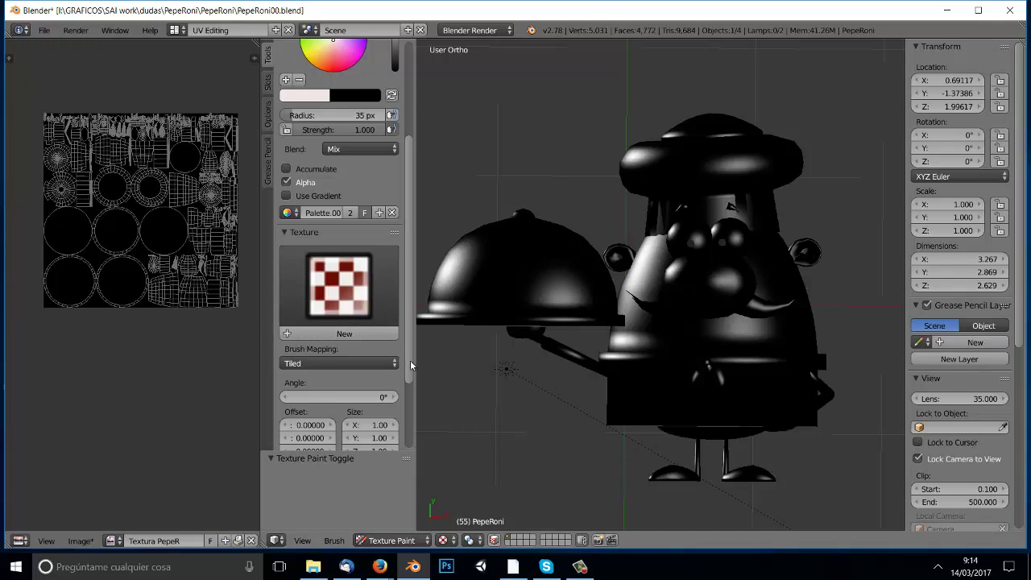
scroll(278, 368, up, 2)
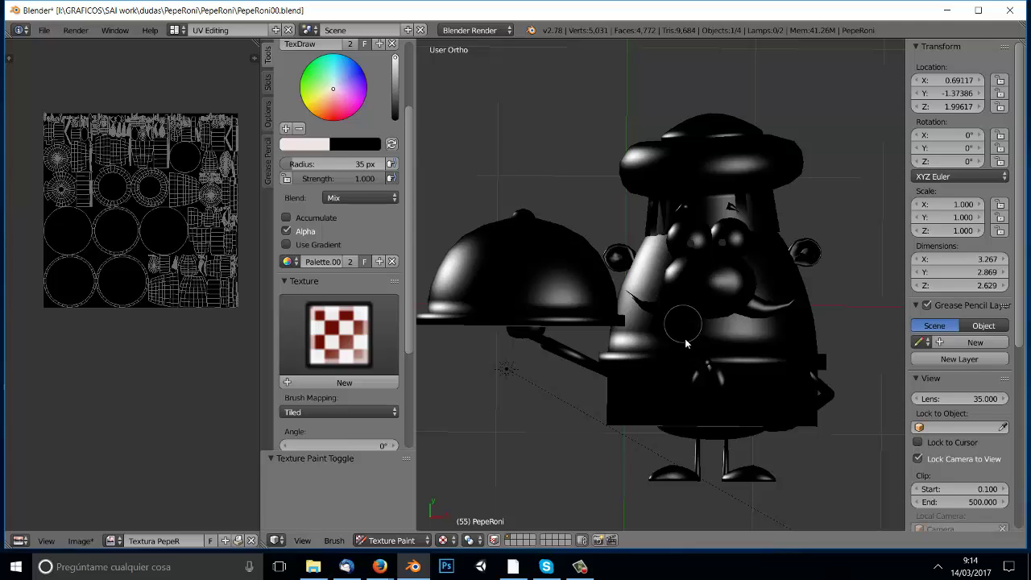
Paint near-white TexDraw strokes across the chef's face and the serving dome, orbiting between strokes
drag(689, 266, 774, 337)
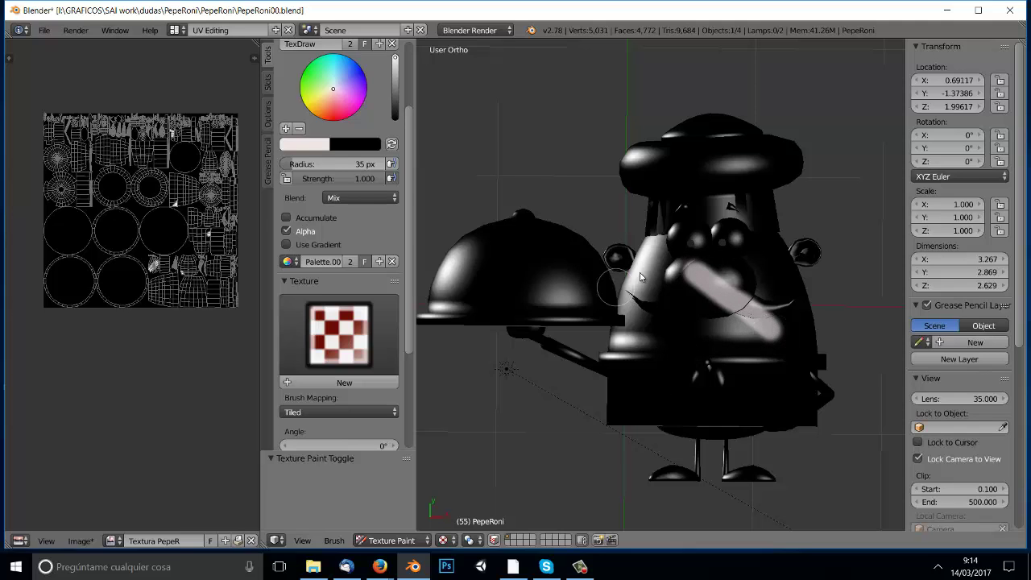
mouse_move(668, 310)
middle_down()
mouse_move(633, 345)
mouse_move(666, 304)
mouse_move(681, 357)
middle_up()
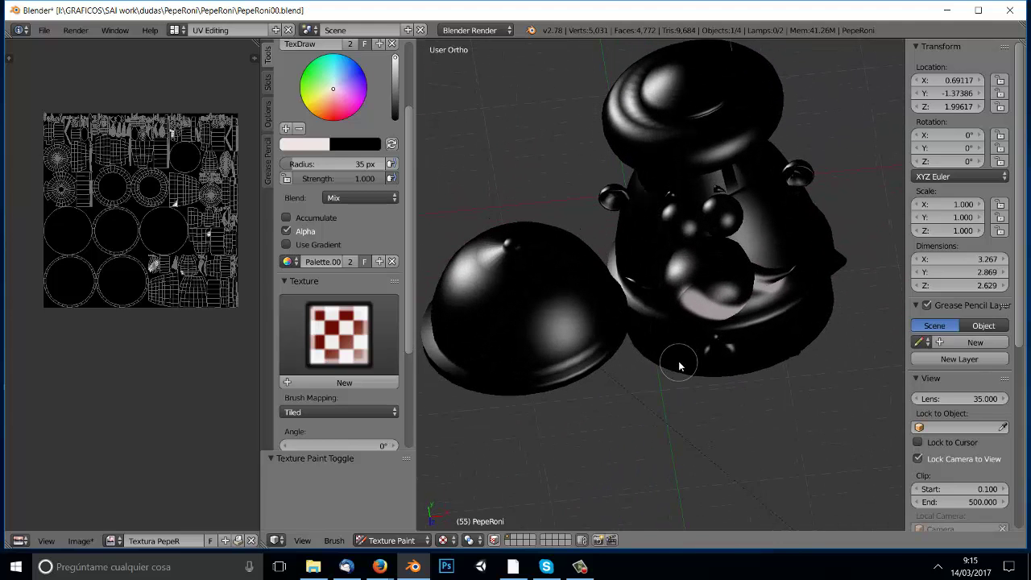
scroll(174, 225, up, 1)
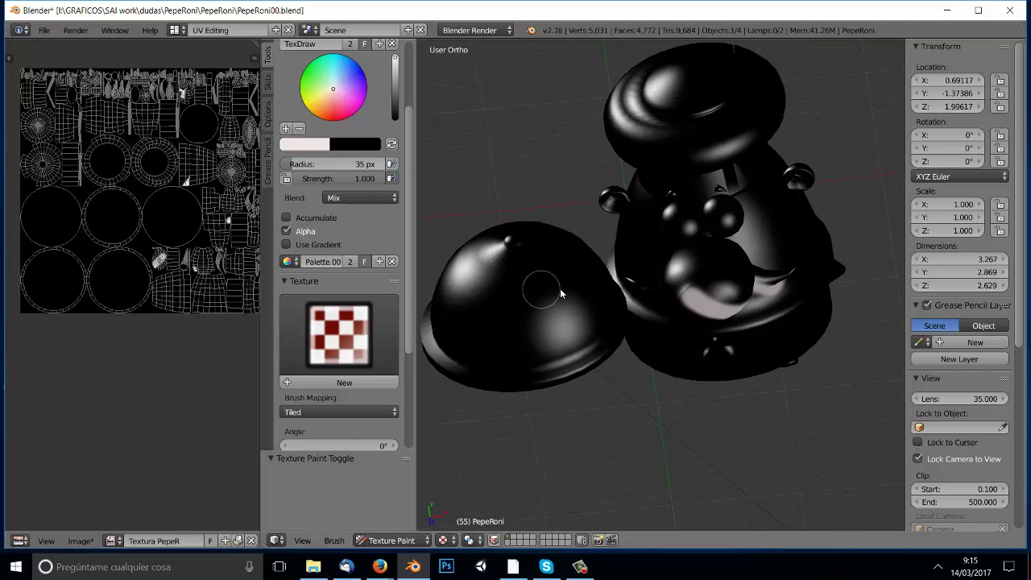
mouse_move(542, 296)
mouse_down()
mouse_move(473, 285)
mouse_move(524, 311)
mouse_move(441, 266)
mouse_up()
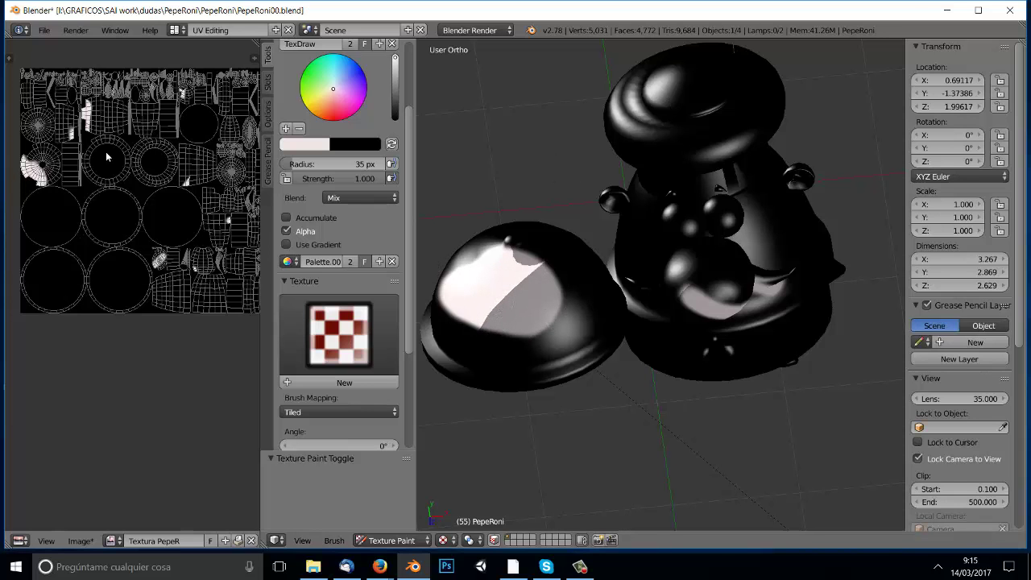
mouse_move(579, 311)
middle_down()
mouse_move(540, 326)
mouse_move(565, 310)
middle_up()
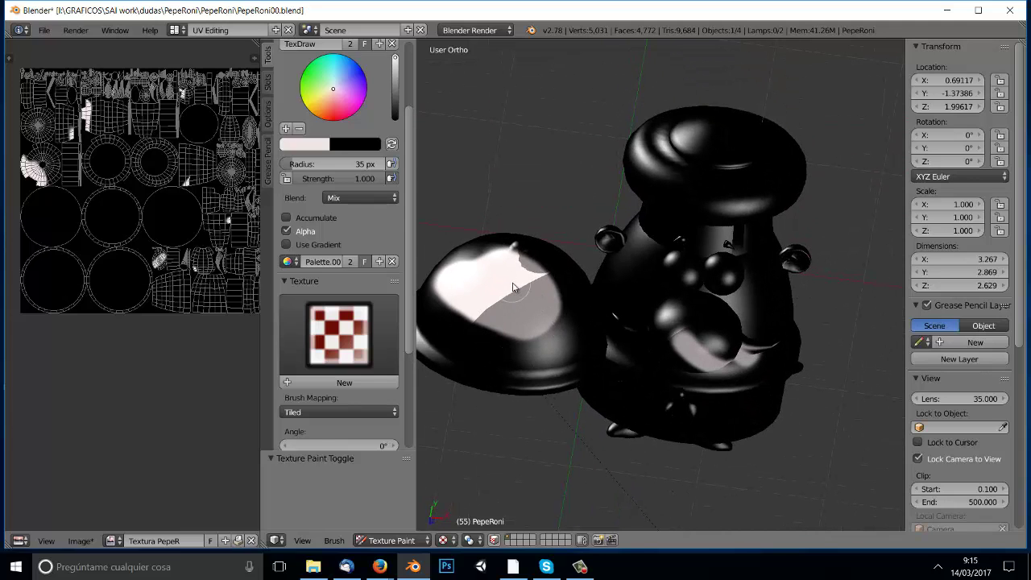
drag(513, 287, 532, 294)
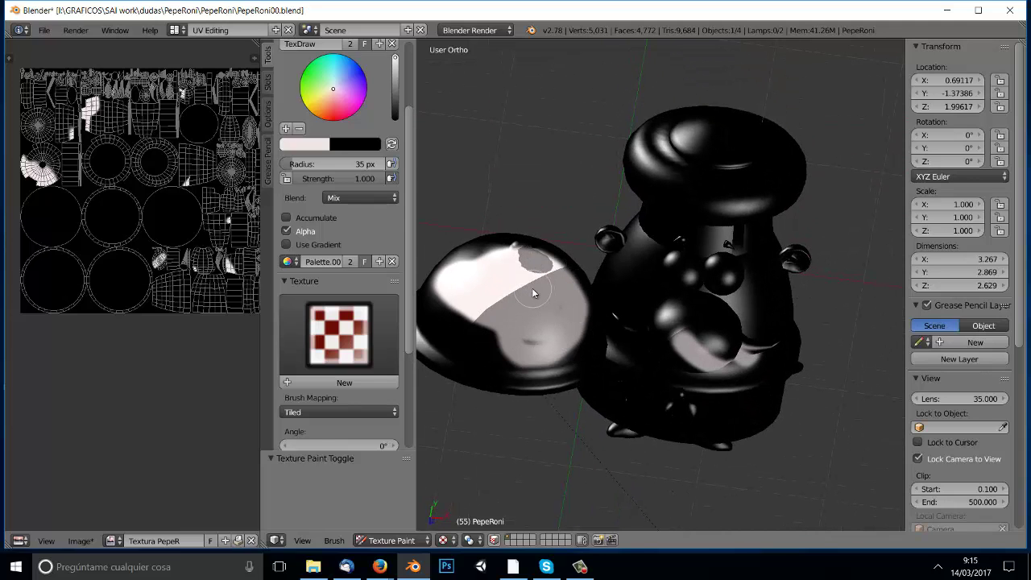
drag(409, 121, 411, 50)
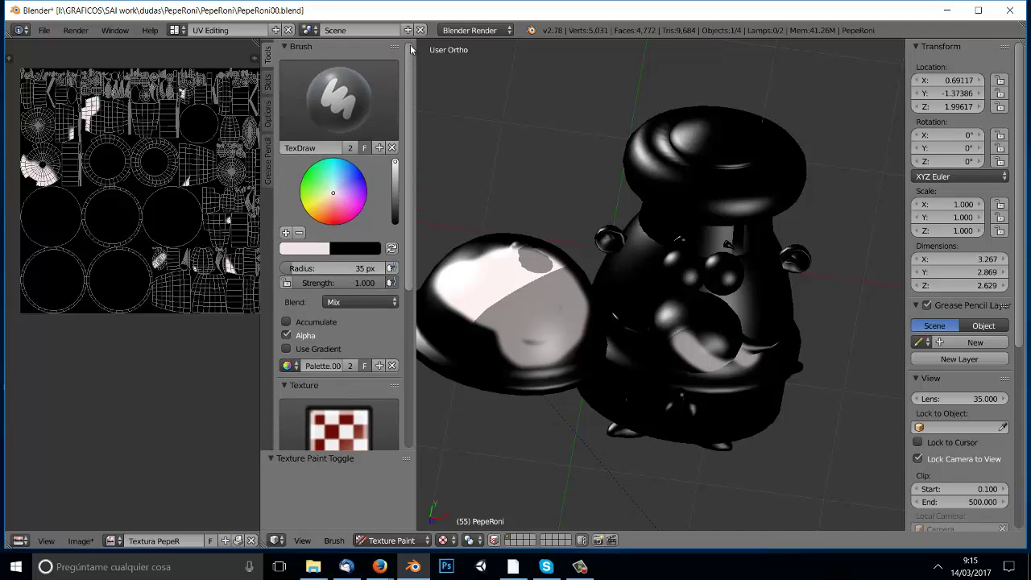
Switch to the Fill brush and fill the whole model texture with the current colour
click(343, 91)
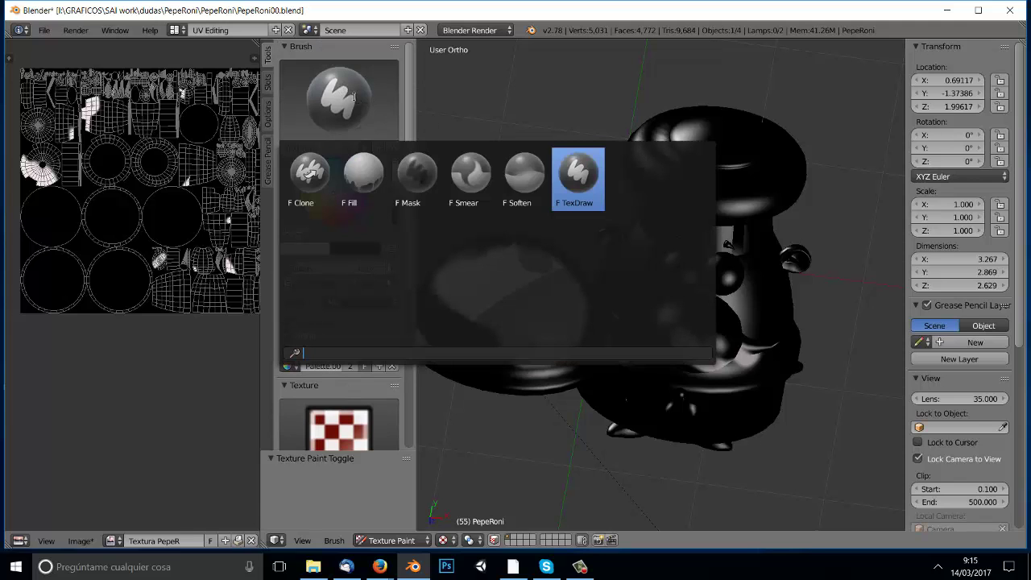
click(352, 187)
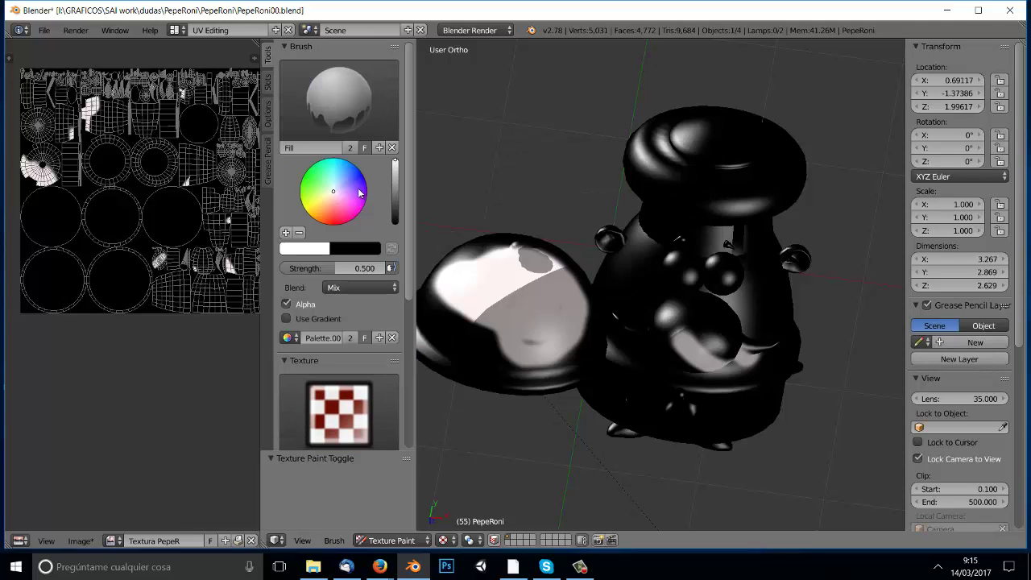
click(637, 284)
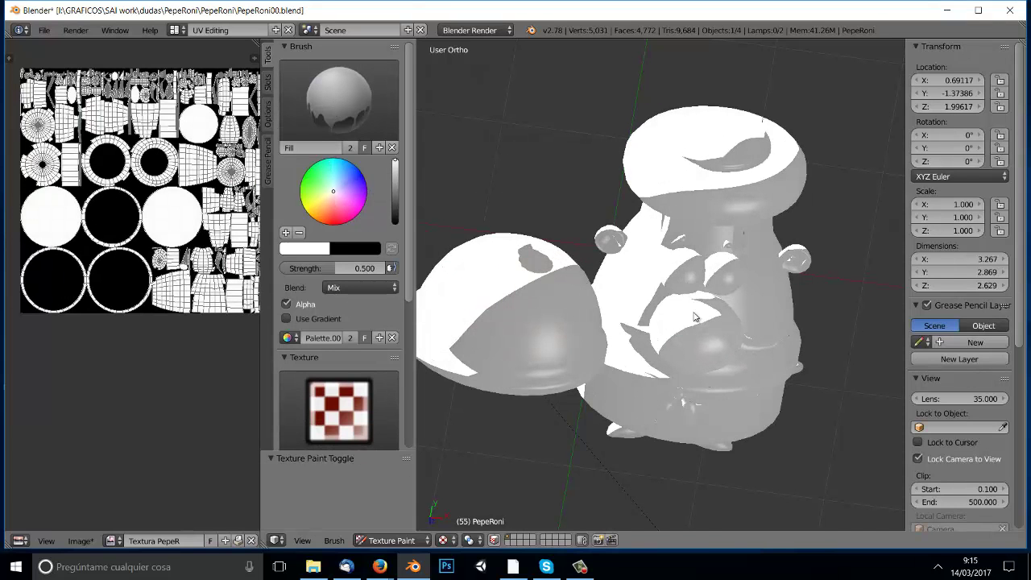
middle_drag(694, 316, 723, 331)
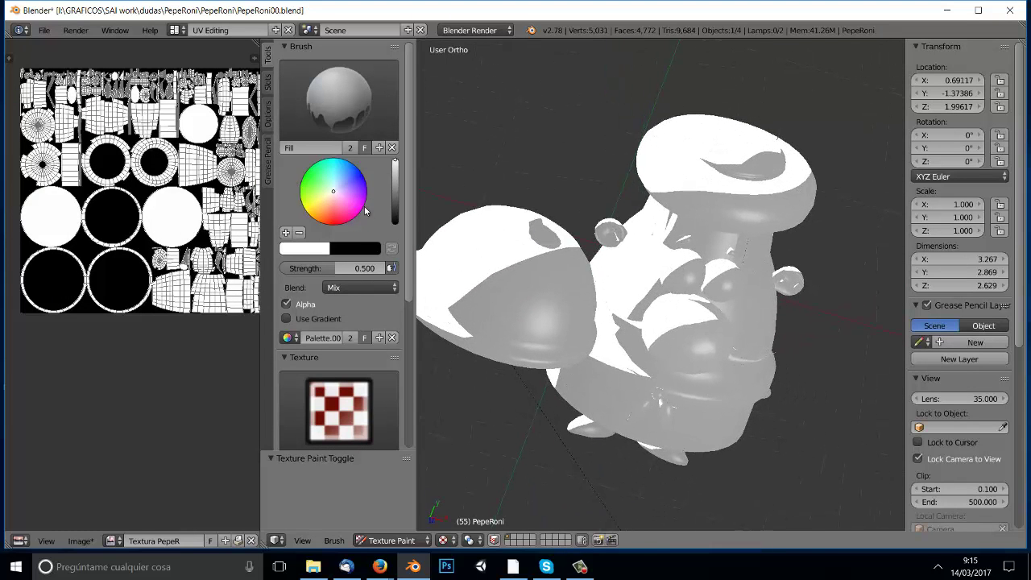
Pick a salmon skin tone on the colour wheel, fill the model with it, and orbit to check
click(331, 200)
click(333, 211)
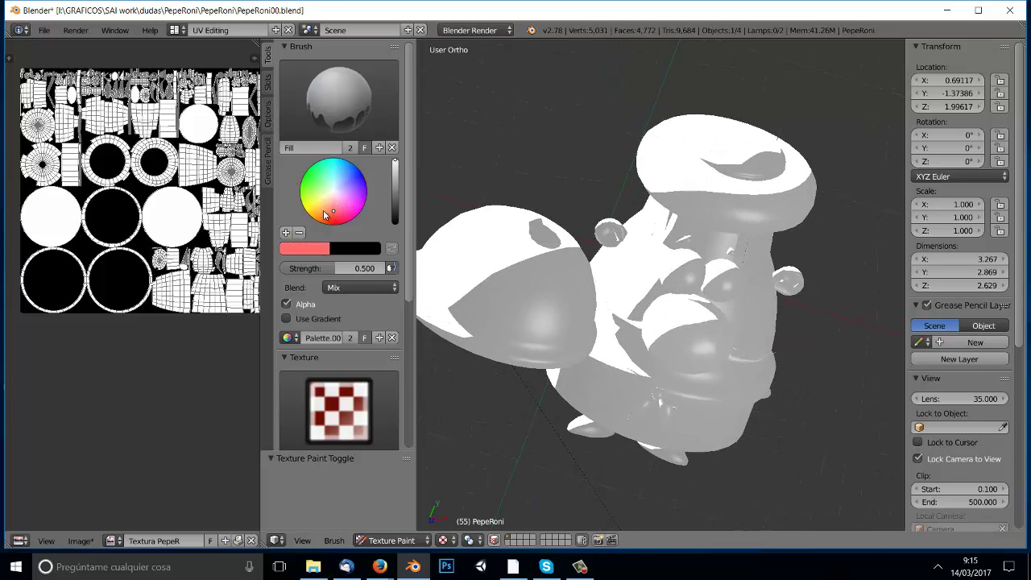
click(322, 200)
click(339, 195)
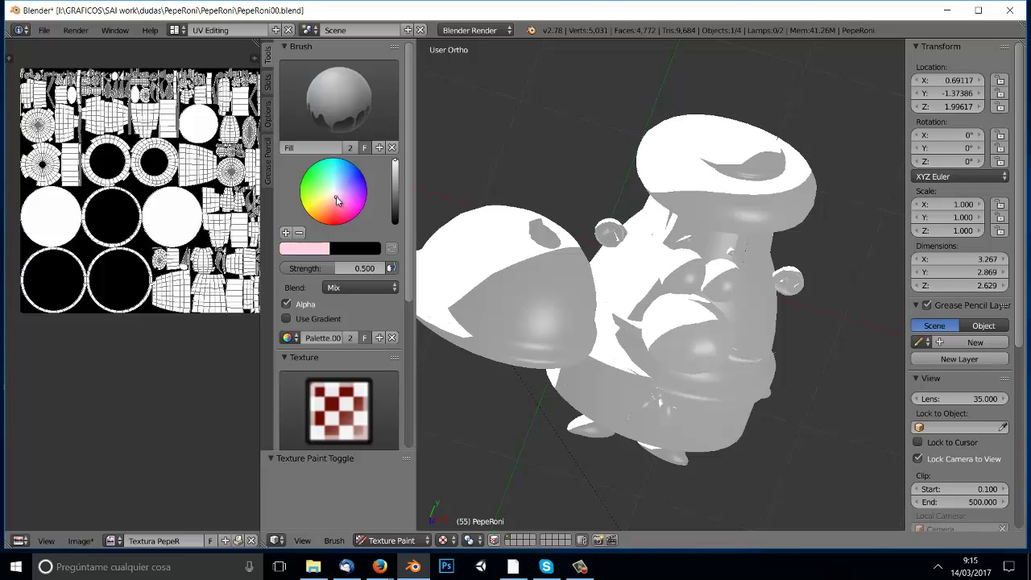
click(684, 301)
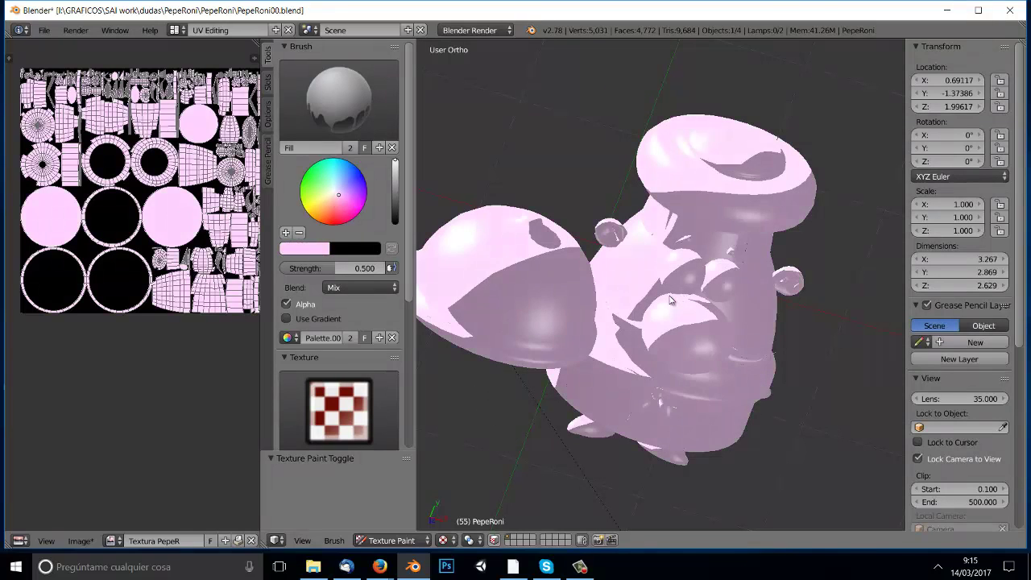
drag(340, 199, 330, 206)
click(676, 283)
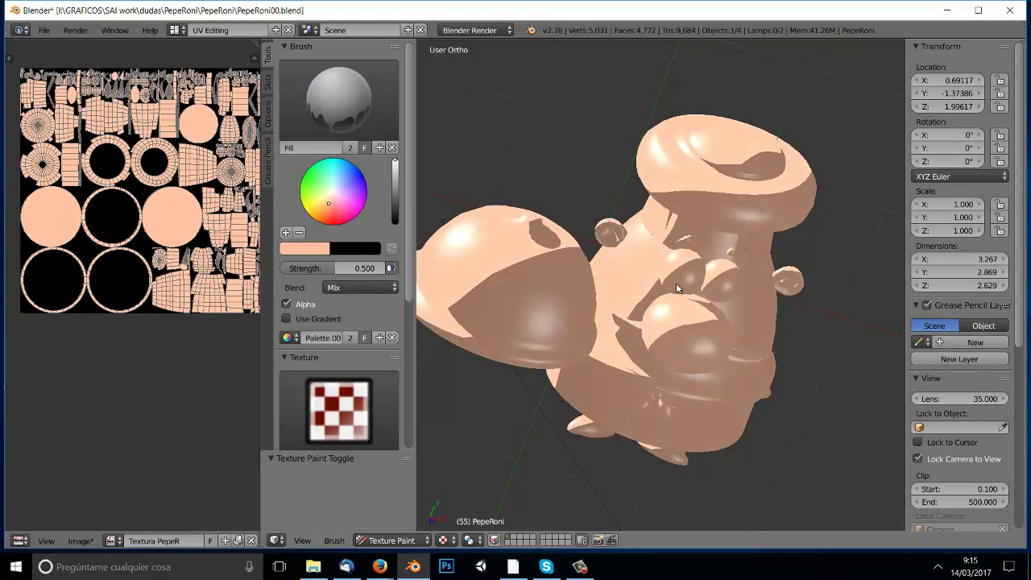
mouse_move(718, 298)
middle_down()
mouse_move(652, 263)
mouse_move(745, 314)
mouse_move(683, 263)
middle_up()
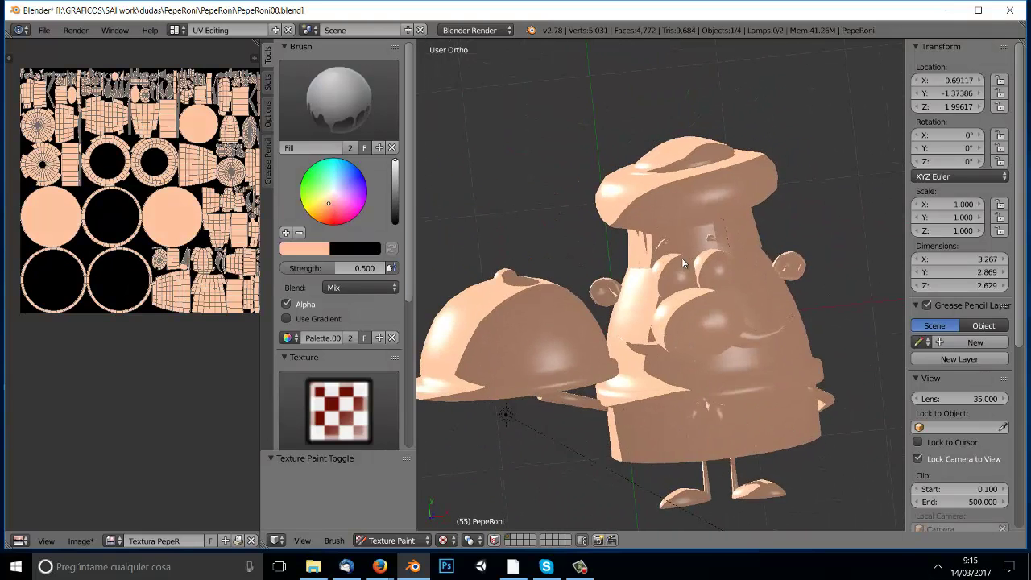
middle_drag(520, 303, 555, 310)
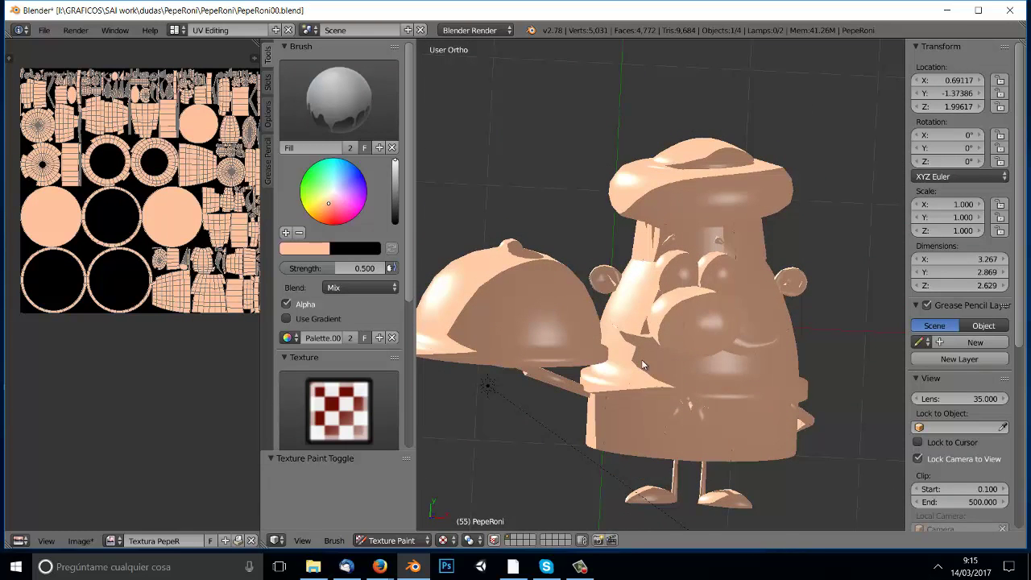
mouse_move(642, 362)
middle_down()
mouse_move(628, 369)
mouse_move(600, 318)
middle_up()
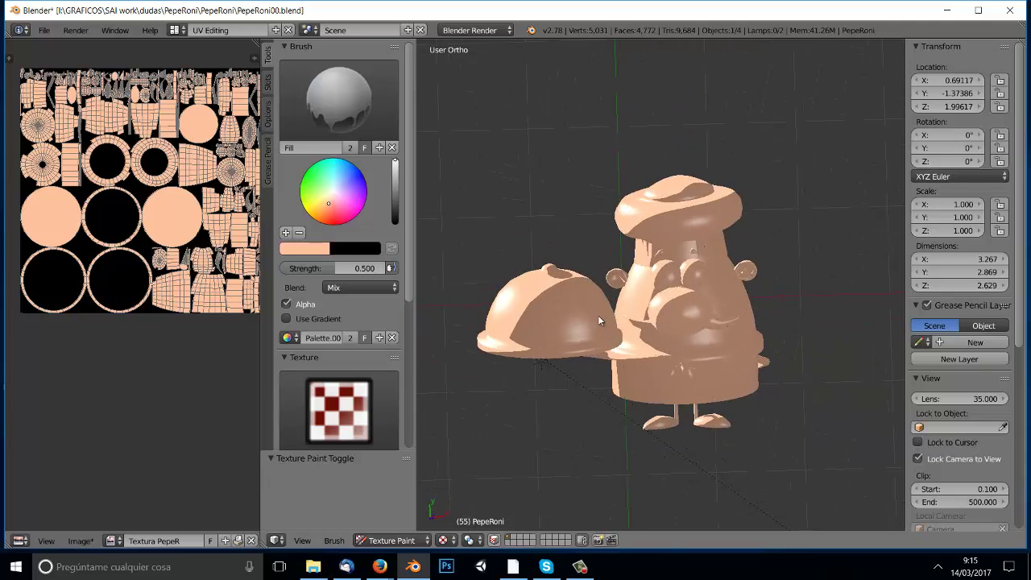
Switch the screen layout to Default and orbit the view into perspective around the chef
click(174, 30)
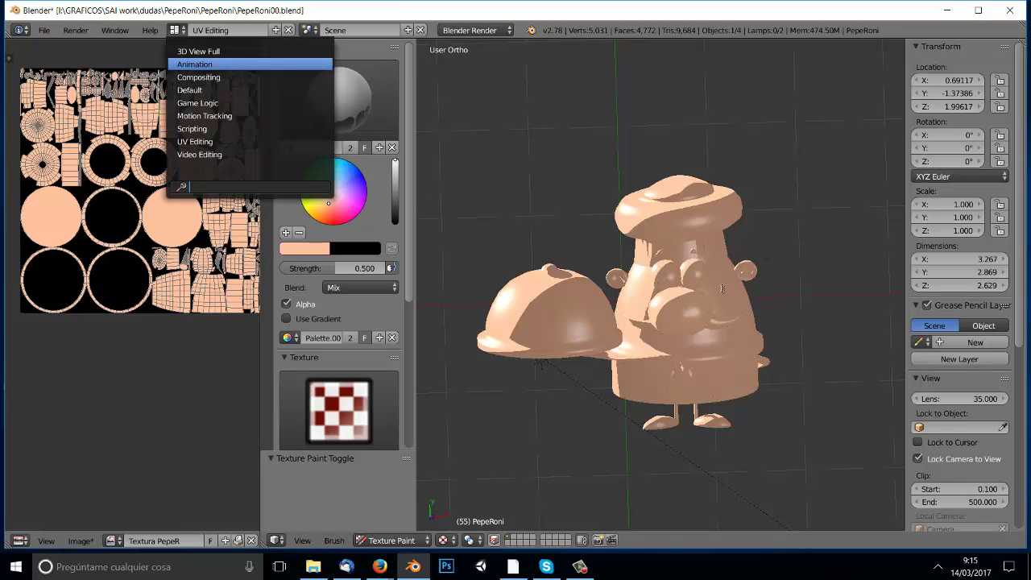
click(227, 90)
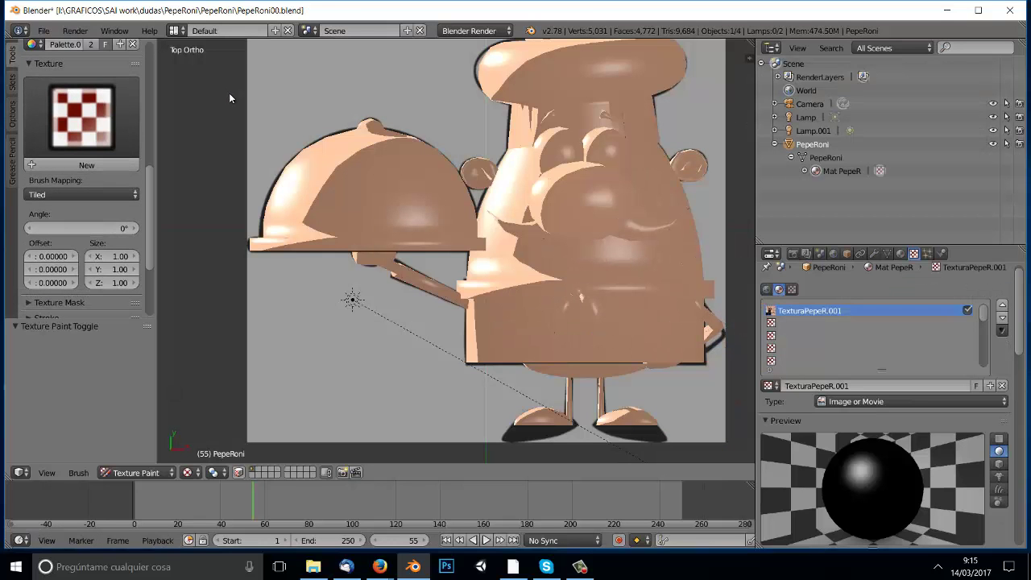
scroll(500, 178, down, 2)
scroll(527, 182, down, 3)
mouse_move(506, 182)
middle_down()
mouse_move(527, 182)
mouse_move(298, 396)
middle_up()
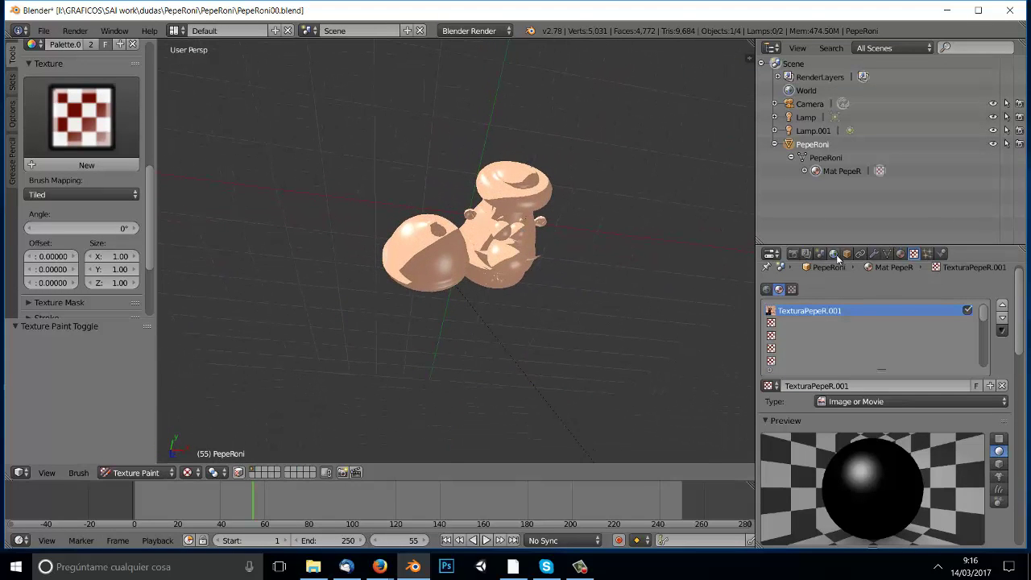
Browse the Render and Object properties, then the Mat PepeR material's settings down to Options and Shadow
click(793, 254)
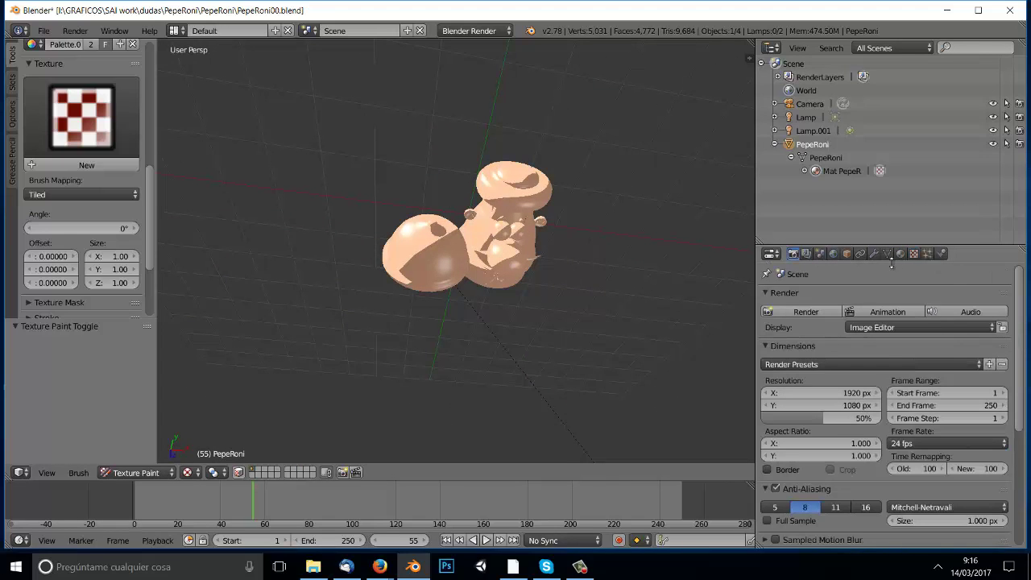
click(847, 253)
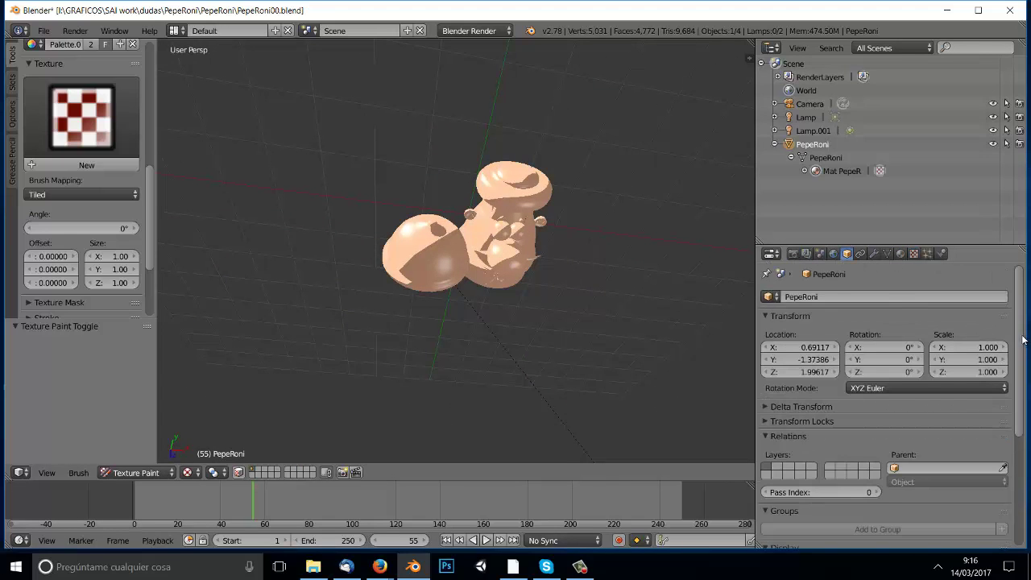
drag(1021, 341, 1018, 455)
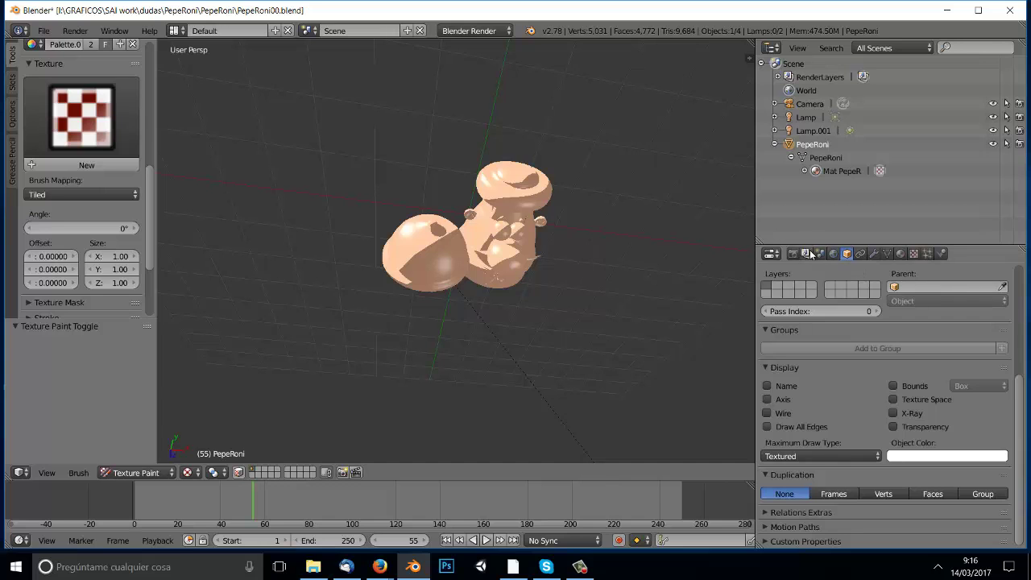
click(793, 254)
drag(1020, 398, 1014, 520)
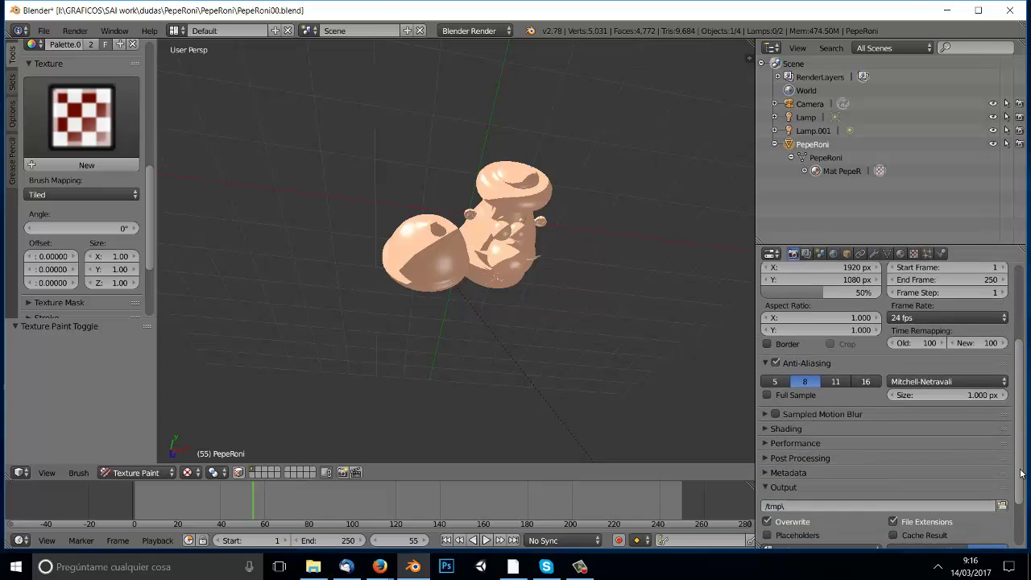
click(900, 253)
scroll(992, 423, down, 3)
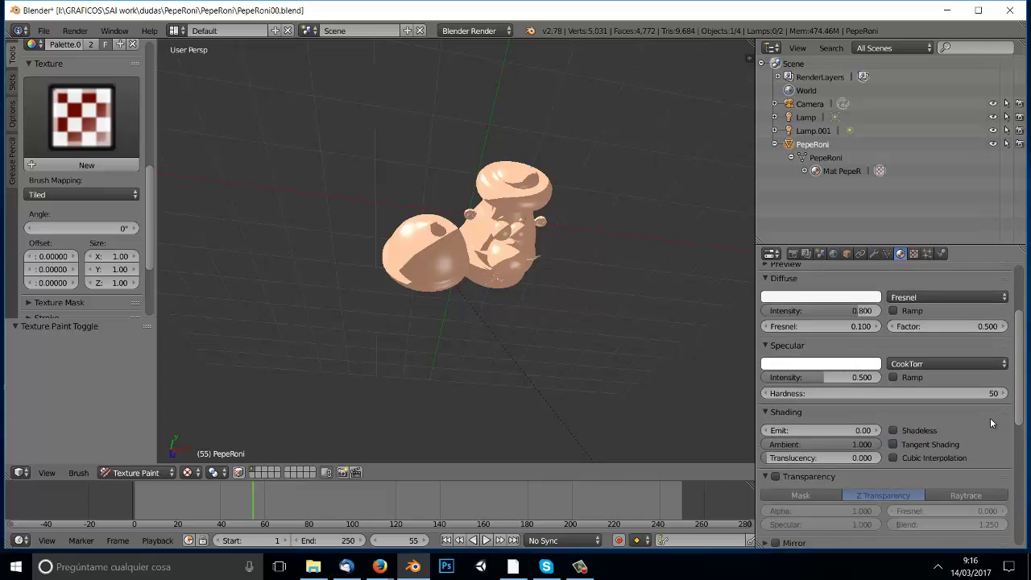
scroll(990, 418, down, 3)
scroll(986, 414, down, 3)
scroll(978, 407, down, 2)
scroll(974, 402, down, 2)
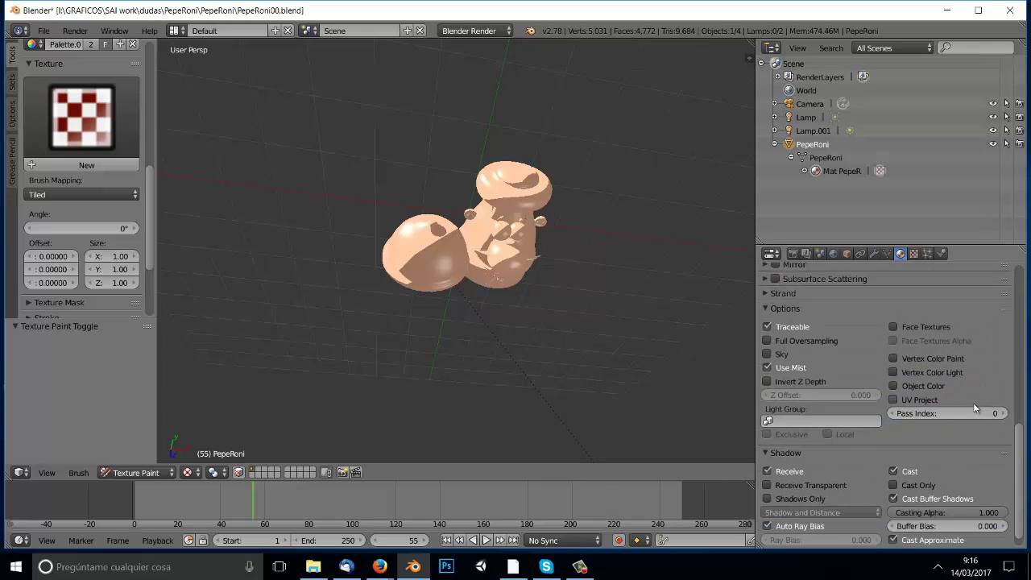
scroll(974, 402, down, 2)
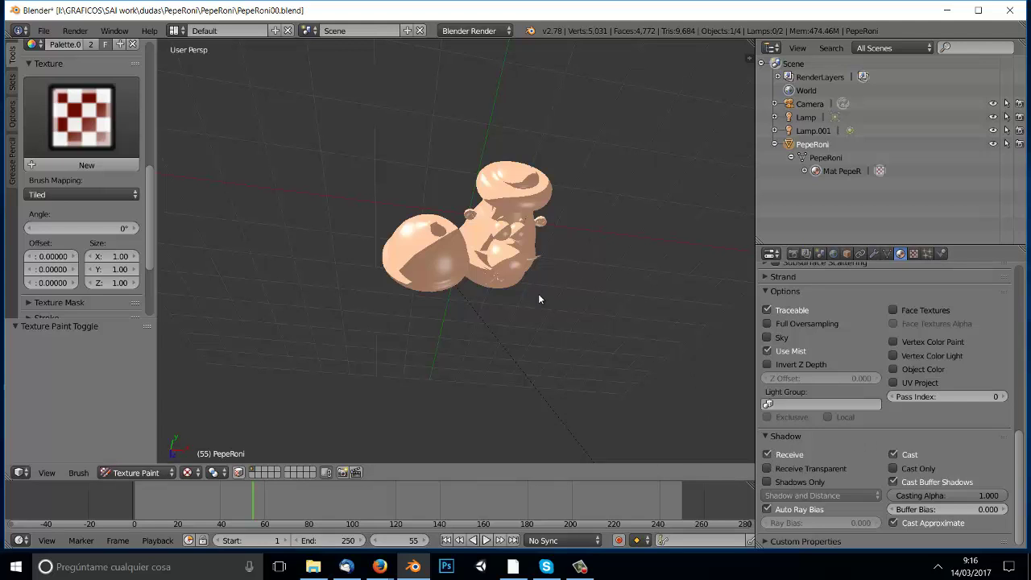
scroll(533, 286, down, 5)
scroll(530, 282, up, 1)
scroll(530, 281, up, 1)
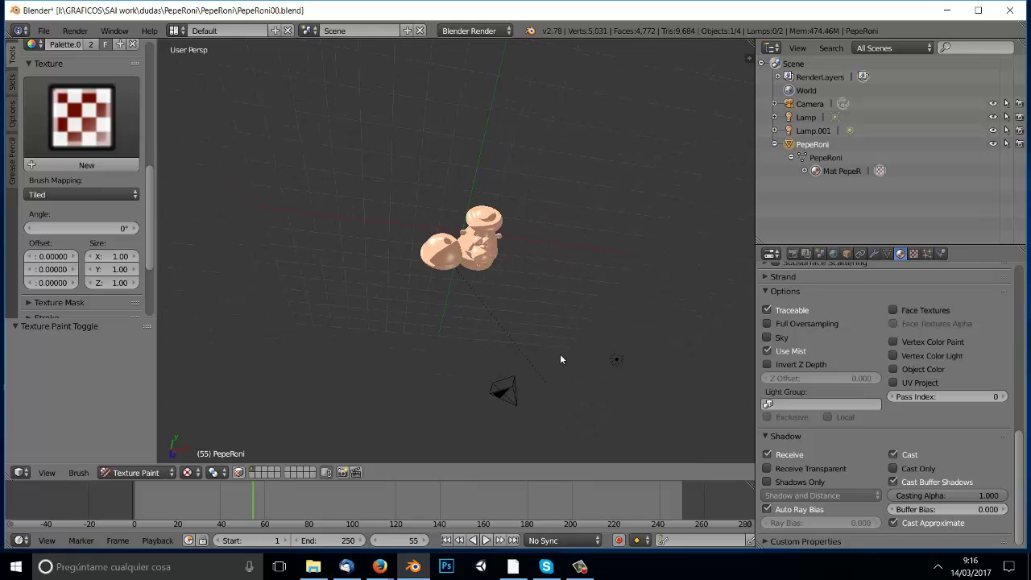
Select Lamp.001 and move it along Z and Y until it sits beneath the model
right_click(533, 364)
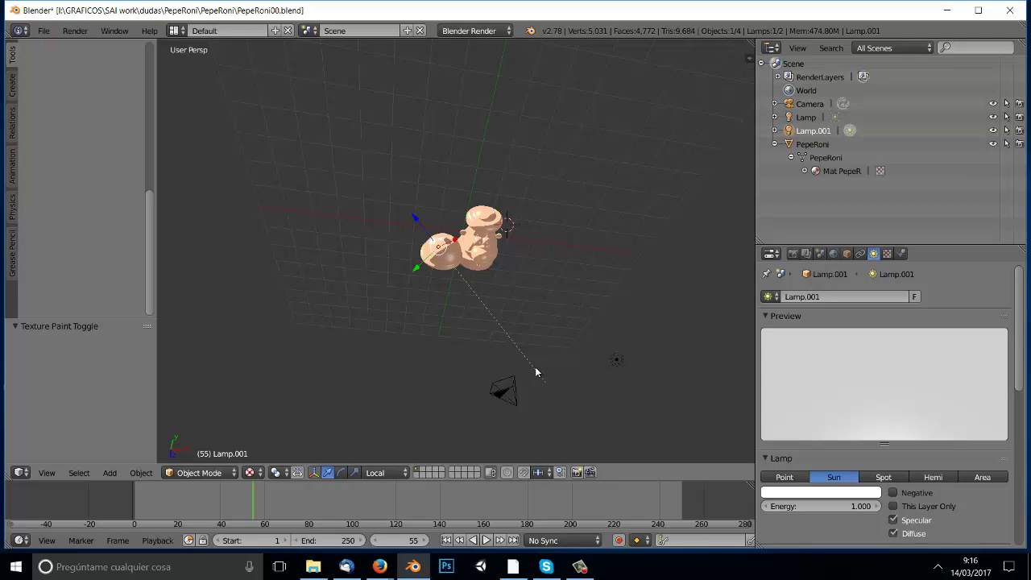
key(g)
key(z)
key(z)
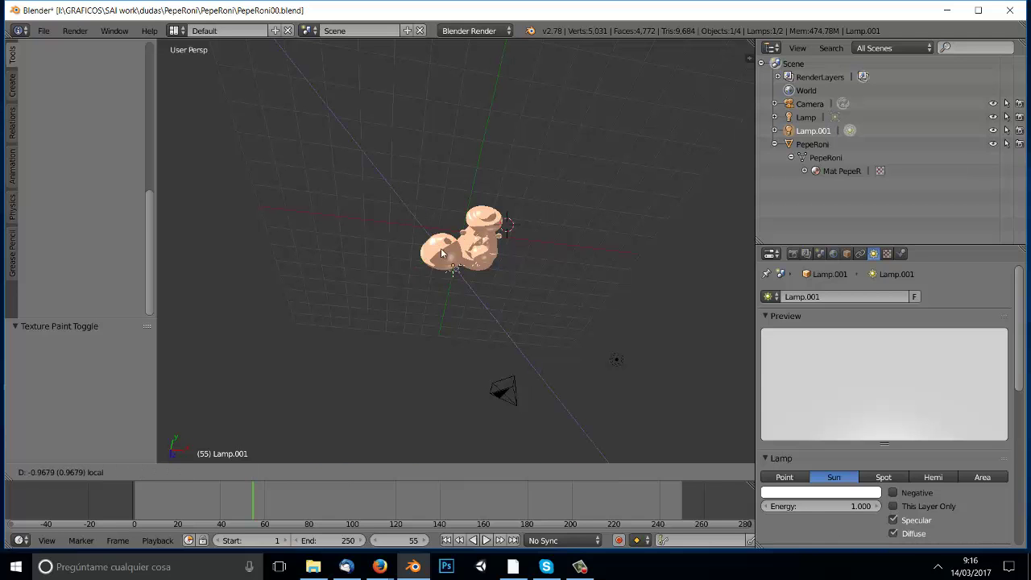
click(331, 147)
key(g)
key(y)
click(334, 218)
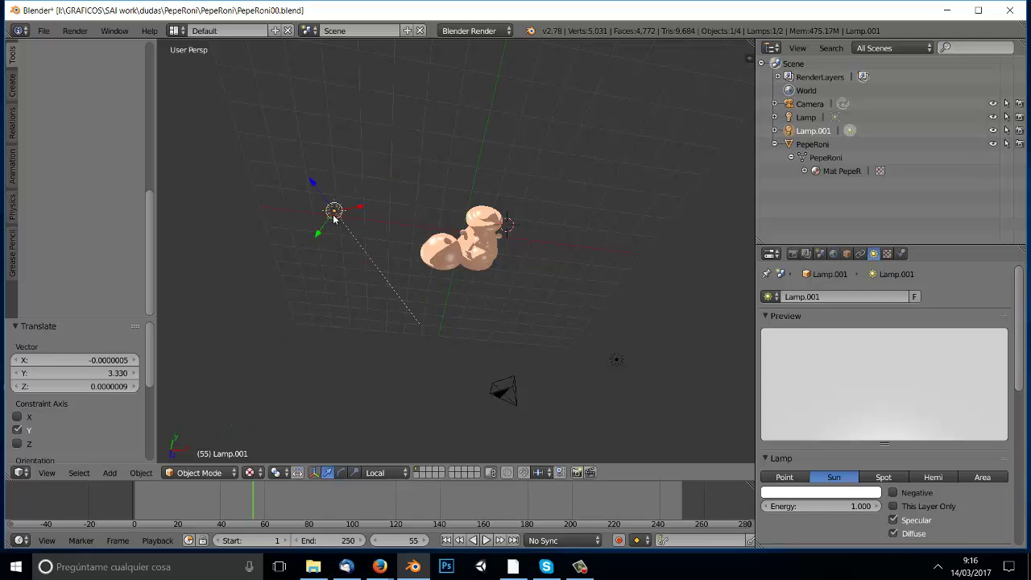
key(g)
key(z)
click(472, 332)
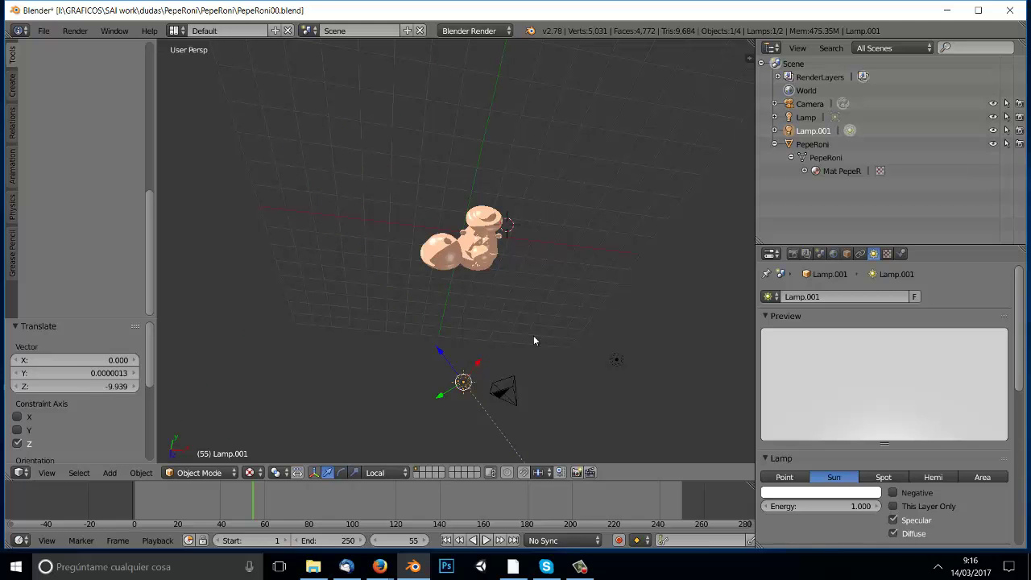
Clear Lamp.001's rotation with Alt+R so it points straight down
key(alt+r)
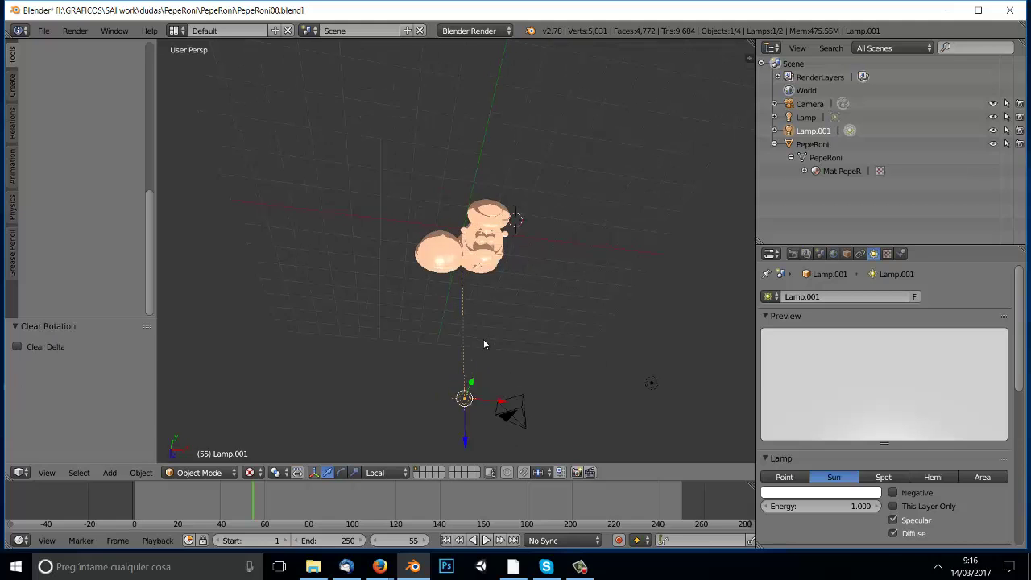
scroll(503, 184, down, 1)
scroll(542, 246, up, 1)
scroll(473, 377, up, 1)
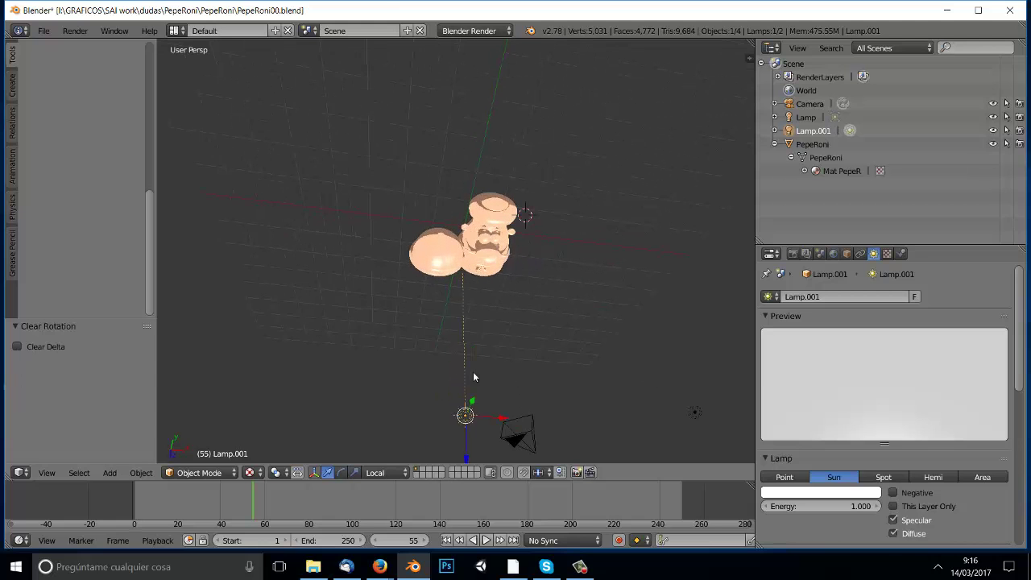
scroll(474, 377, down, 1)
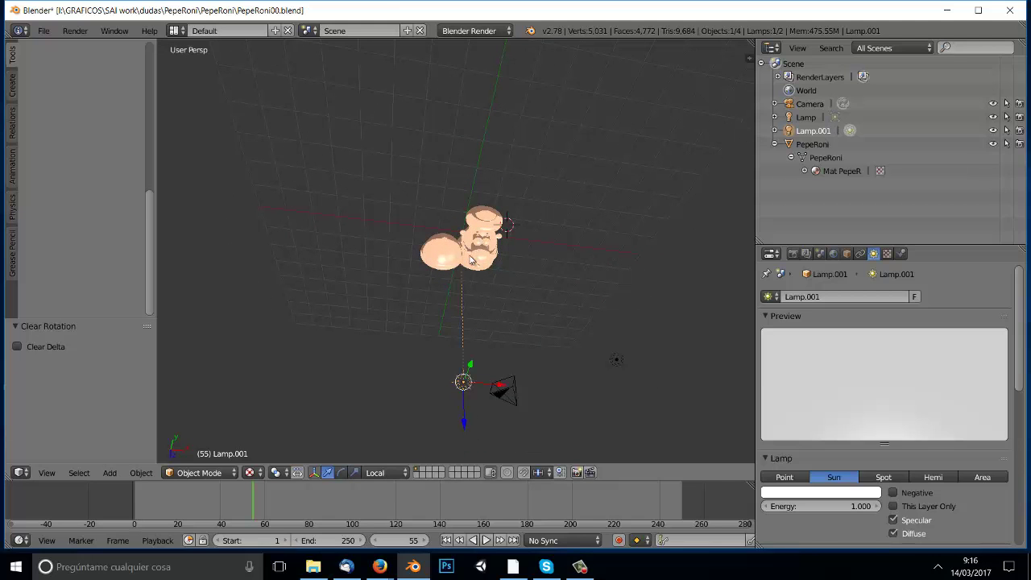
scroll(471, 314, up, 1)
scroll(481, 313, up, 1)
Change Lamp.001's type to Point and return PepeRoni to Texture Paint
mouse_move(481, 313)
middle_down()
mouse_move(506, 273)
mouse_move(546, 349)
middle_up()
middle_drag(464, 284, 447, 260)
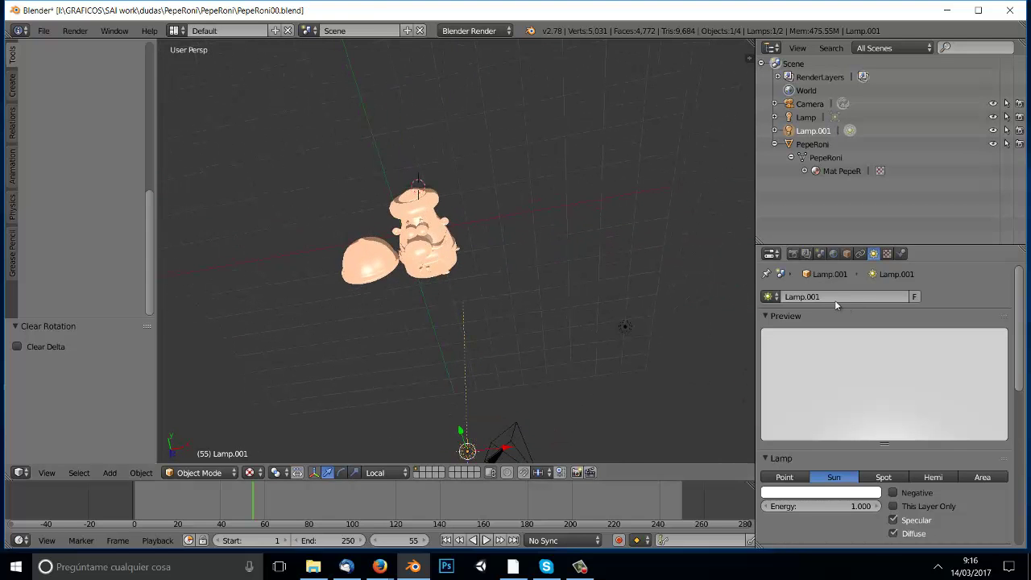
scroll(839, 319, down, 2)
scroll(854, 330, down, 2)
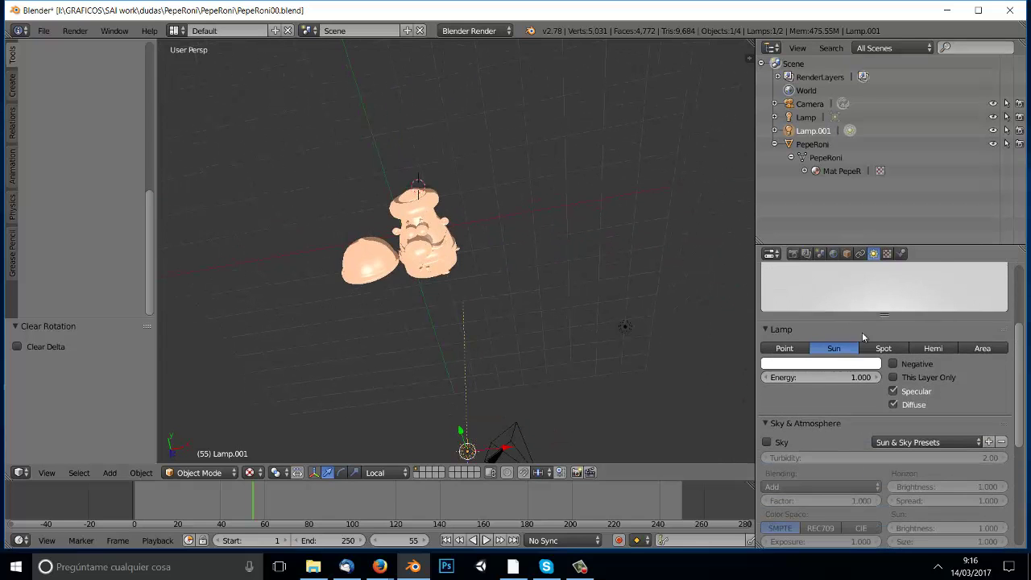
click(889, 349)
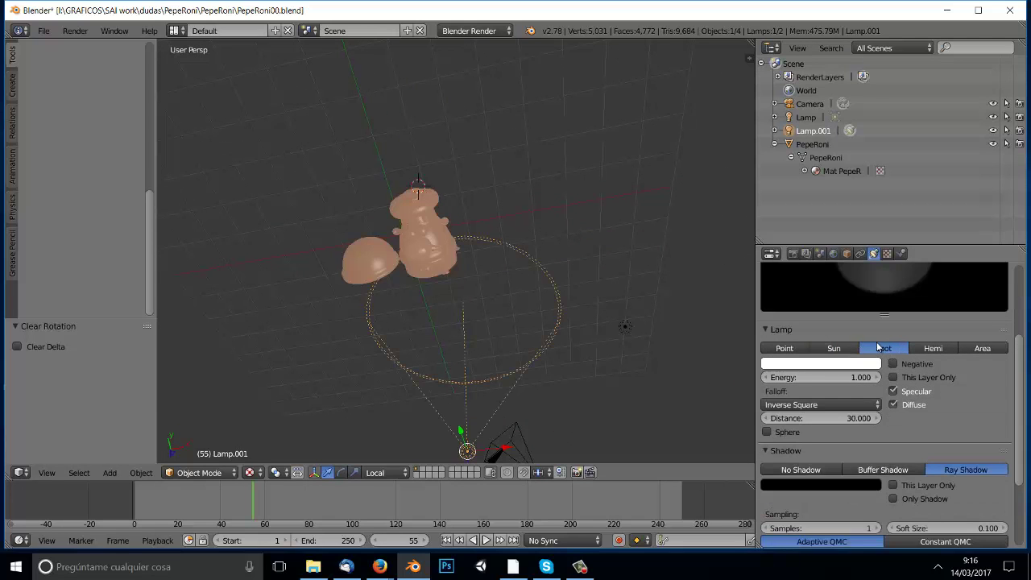
click(785, 348)
mouse_move(483, 264)
middle_down()
mouse_move(487, 290)
mouse_move(490, 259)
middle_up()
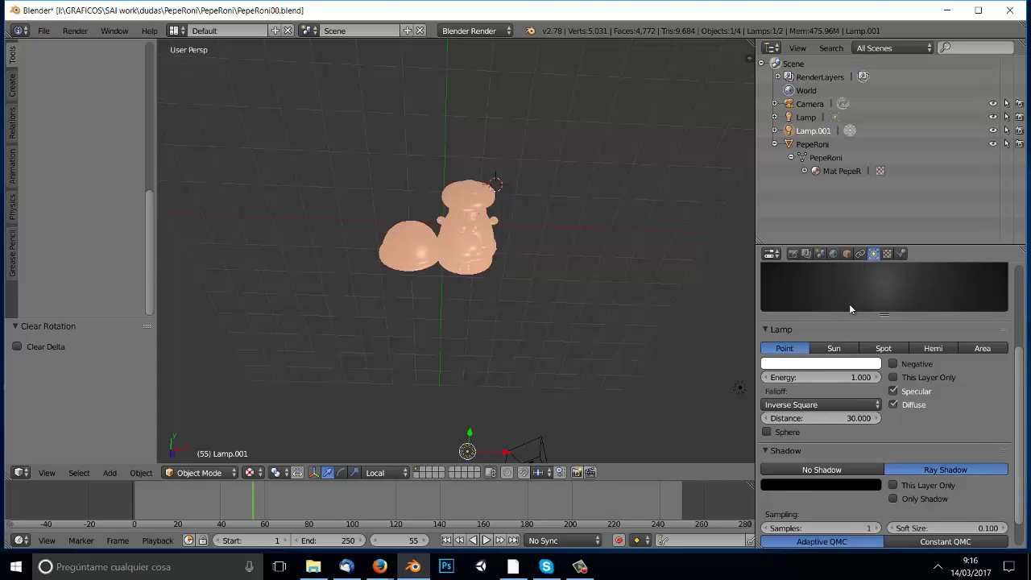
key(ctrl+z)
key(ctrl+z)
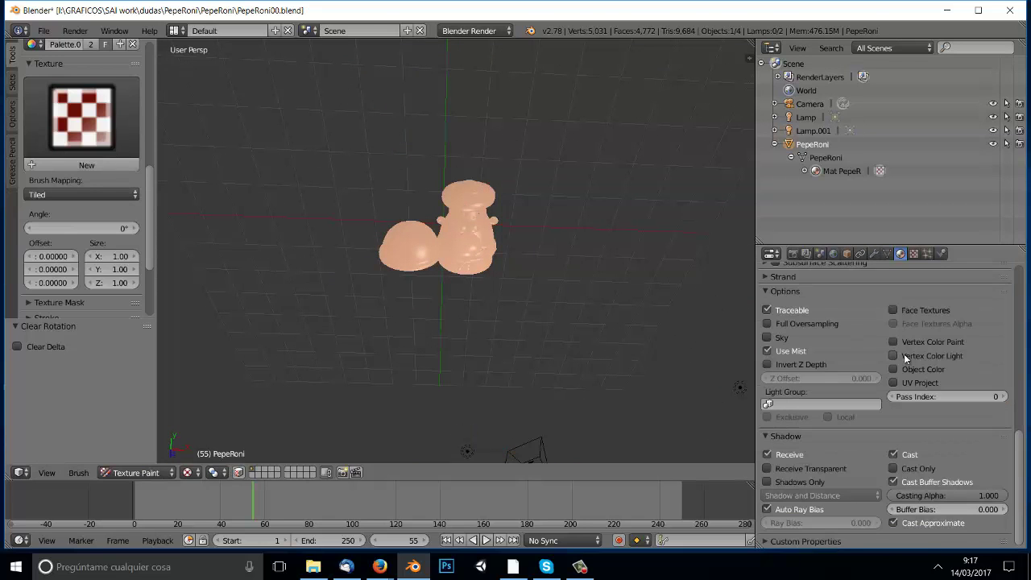
Turn off Shadeless in the Mat PepeR material's Shading panel and orbit to check the shading
scroll(903, 355, up, 5)
scroll(903, 355, up, 3)
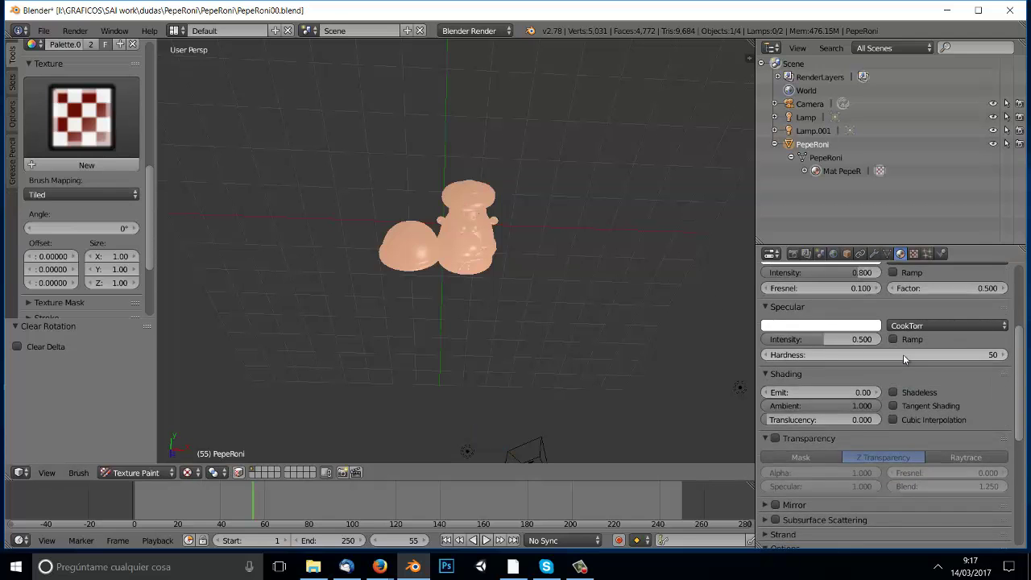
scroll(903, 355, up, 3)
scroll(907, 362, up, 2)
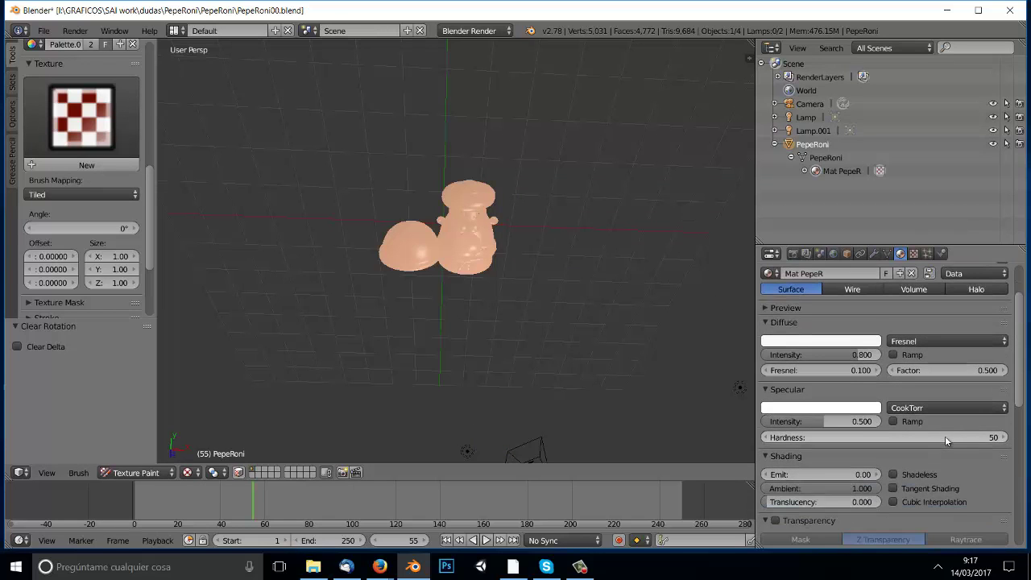
scroll(945, 436, down, 2)
click(893, 431)
mouse_move(472, 319)
middle_down()
mouse_move(464, 268)
mouse_move(480, 294)
middle_up()
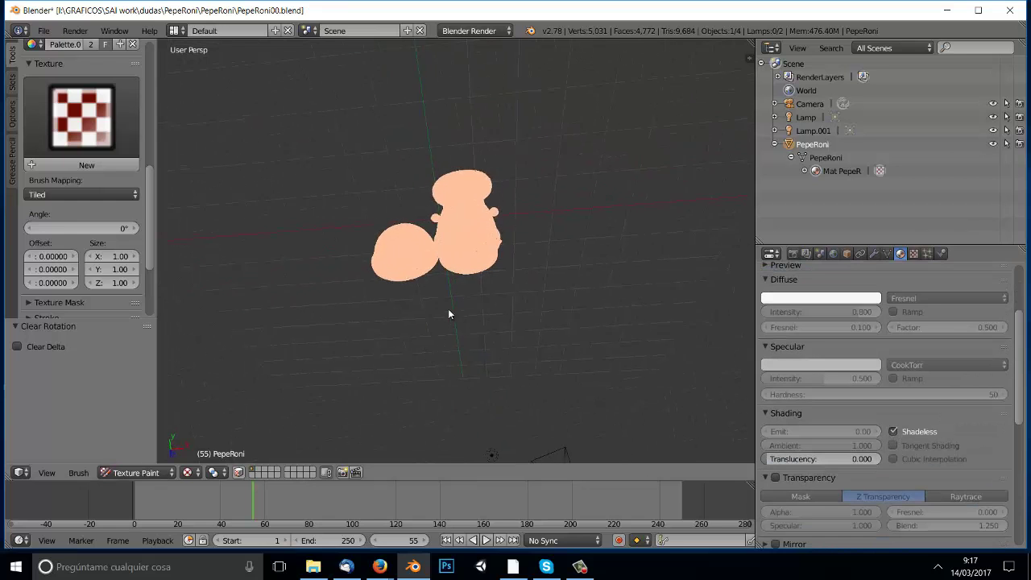
click(893, 431)
middle_drag(434, 251, 497, 258)
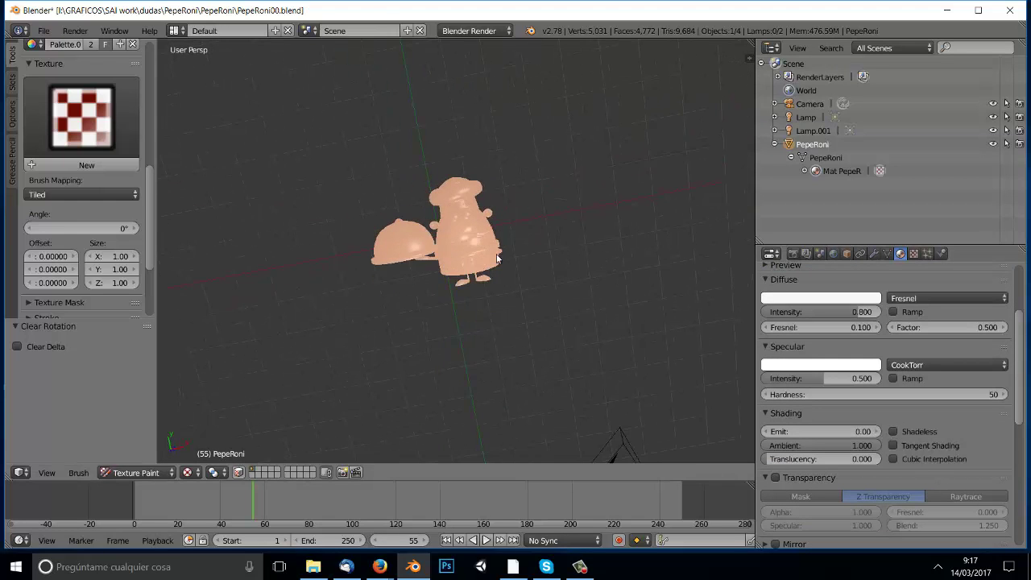
middle_drag(434, 244, 430, 252)
Switch to the UV Editing layout and orbit the 3D view around the chef from several angles
click(176, 31)
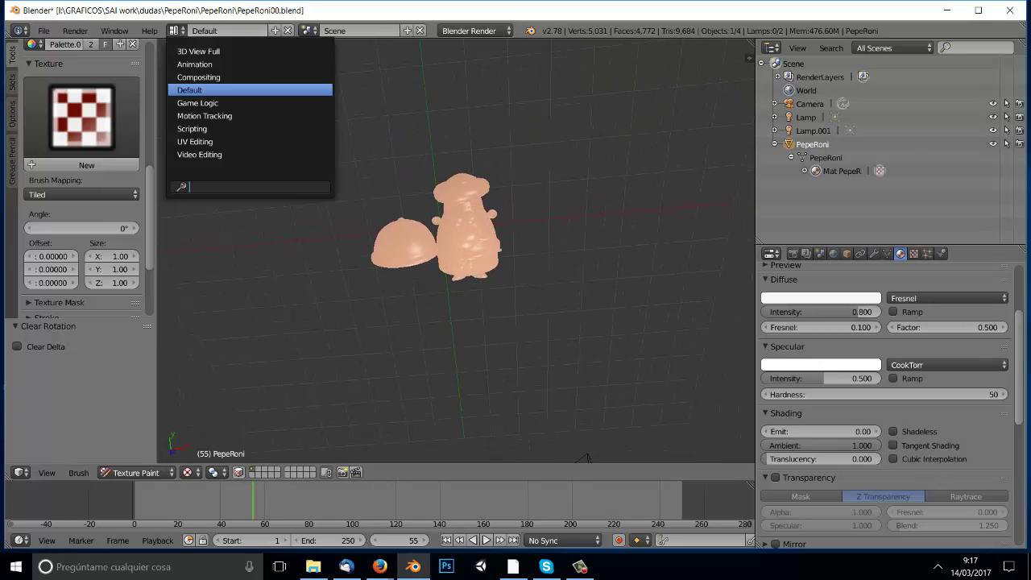
click(195, 141)
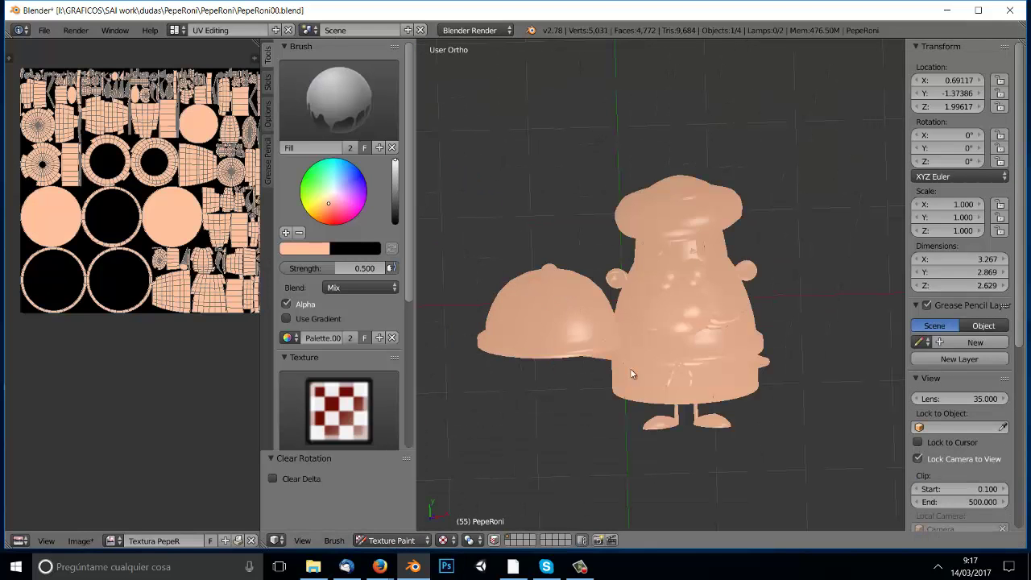
mouse_move(630, 368)
middle_down()
mouse_move(660, 313)
mouse_move(654, 331)
mouse_move(658, 324)
mouse_move(639, 314)
mouse_move(677, 350)
mouse_move(610, 361)
mouse_move(644, 345)
mouse_move(649, 330)
mouse_move(679, 333)
middle_up()
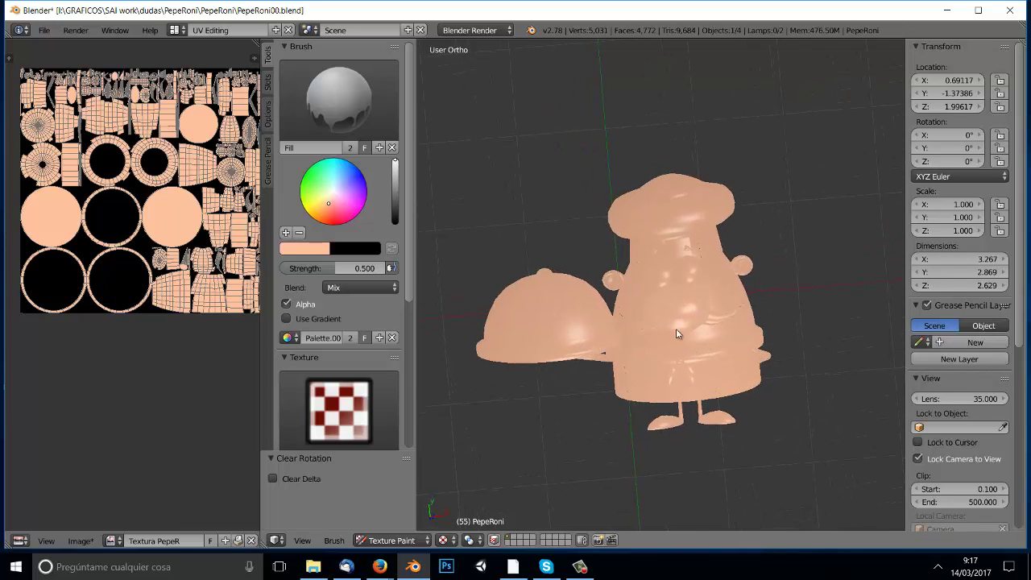
scroll(709, 326, up, 2)
mouse_move(738, 322)
middle_down()
mouse_move(702, 336)
mouse_move(691, 321)
middle_up()
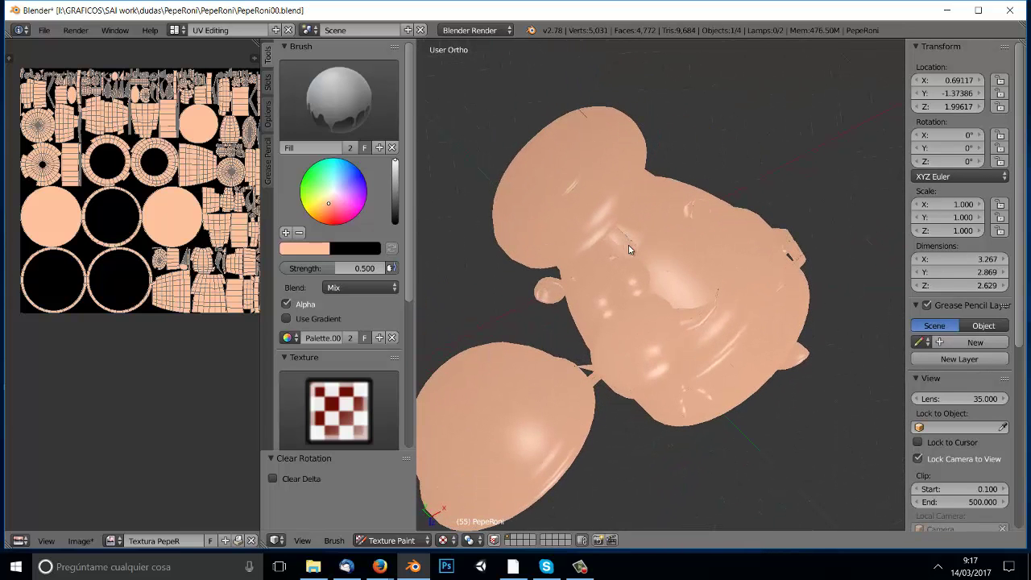
mouse_move(649, 269)
middle_down()
mouse_move(661, 281)
mouse_move(697, 220)
middle_up()
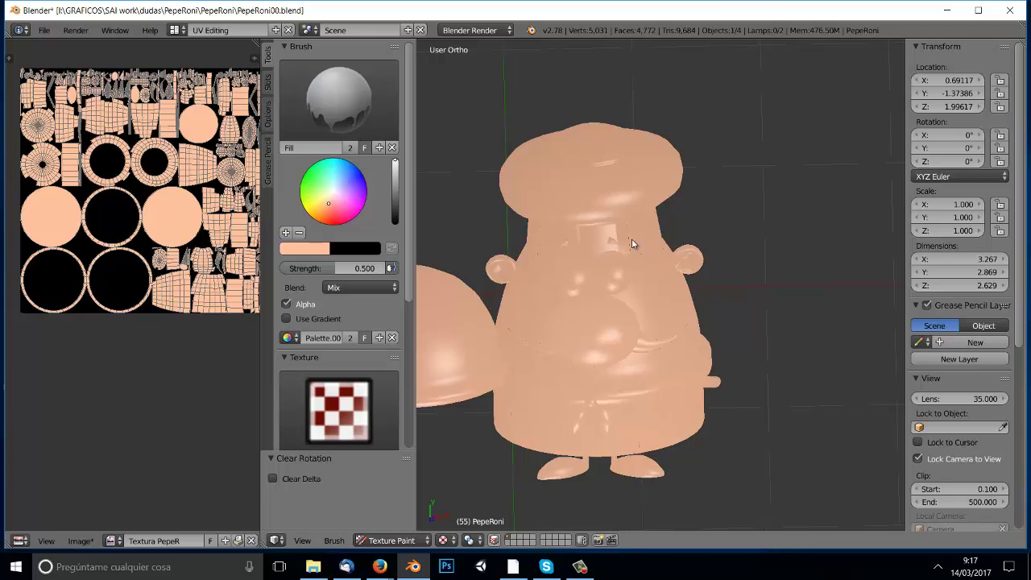
mouse_move(599, 259)
middle_down()
mouse_move(628, 269)
mouse_move(579, 250)
middle_up()
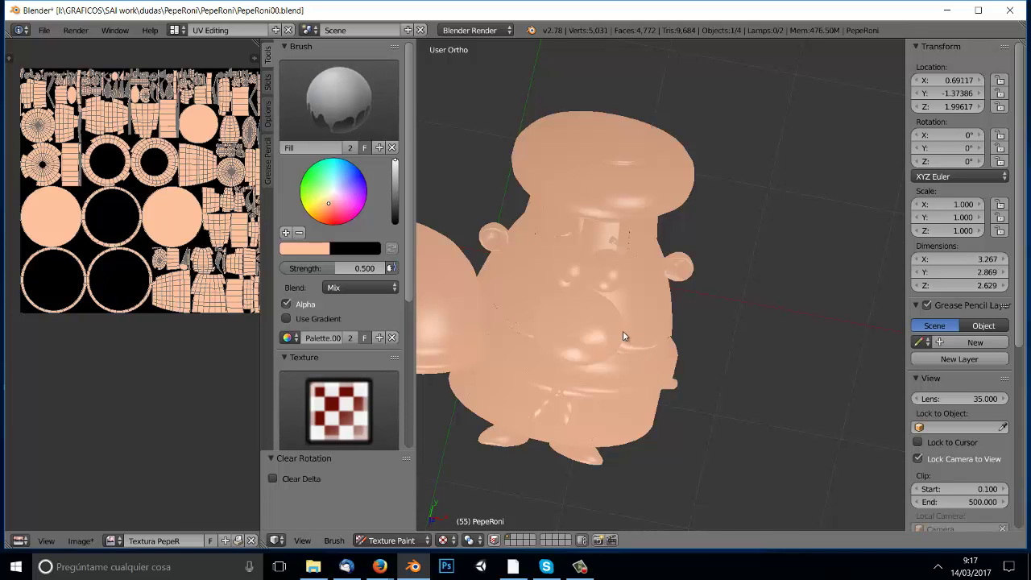
middle_drag(653, 302, 596, 290)
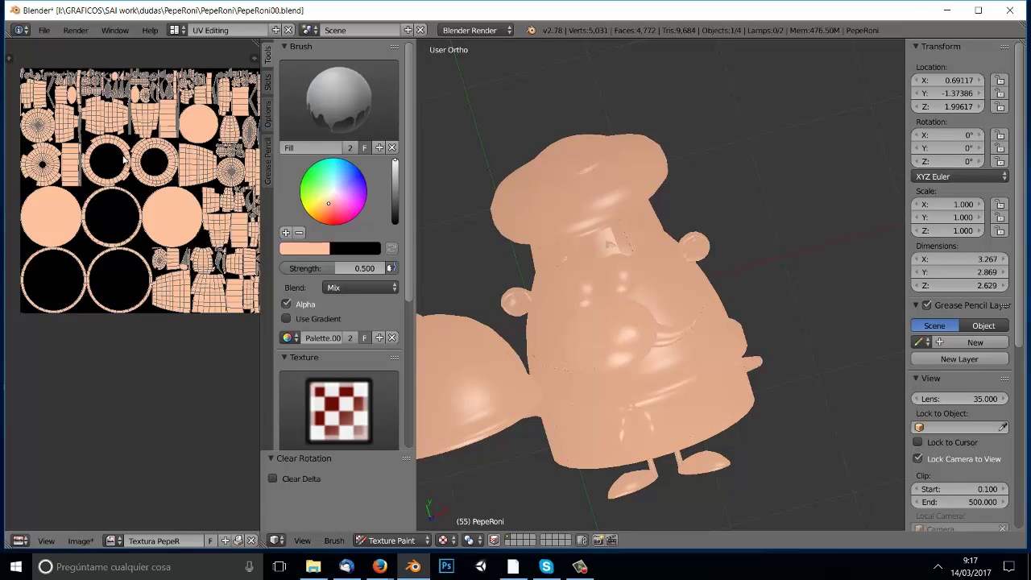
Set the Image Editor to Paint mode and fill the black circles with skin colour
scroll(176, 542, down, 5)
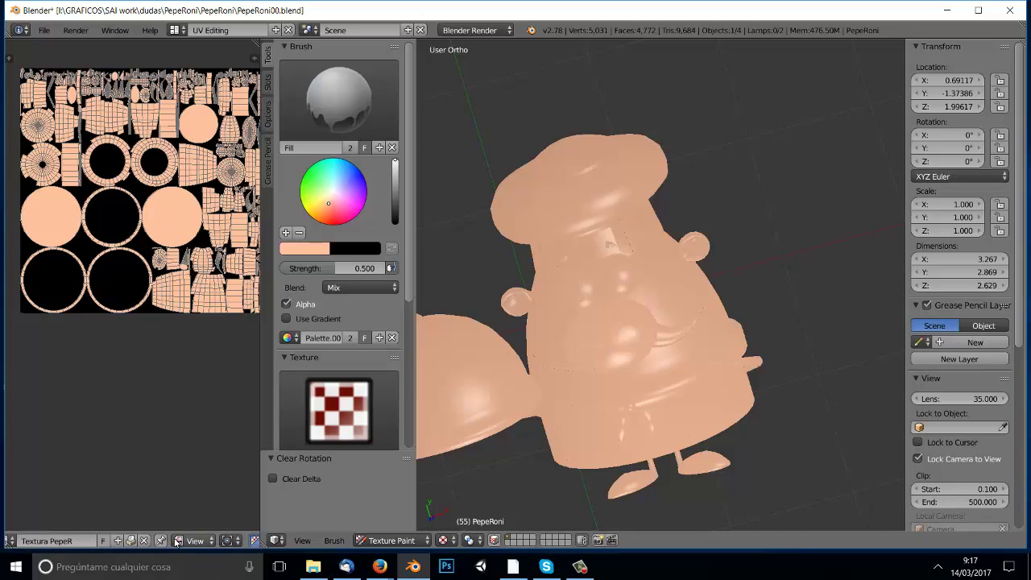
click(196, 540)
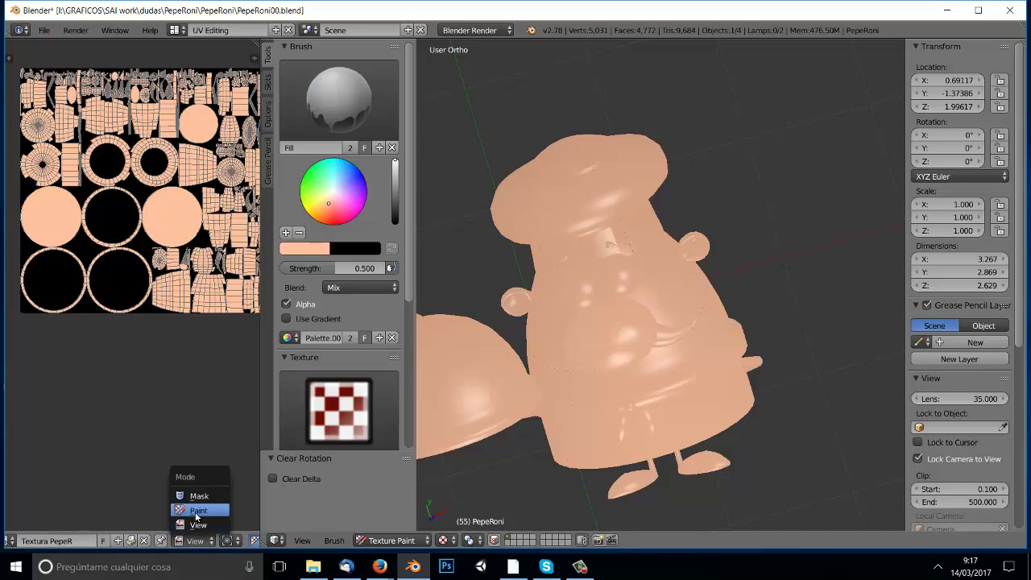
click(200, 510)
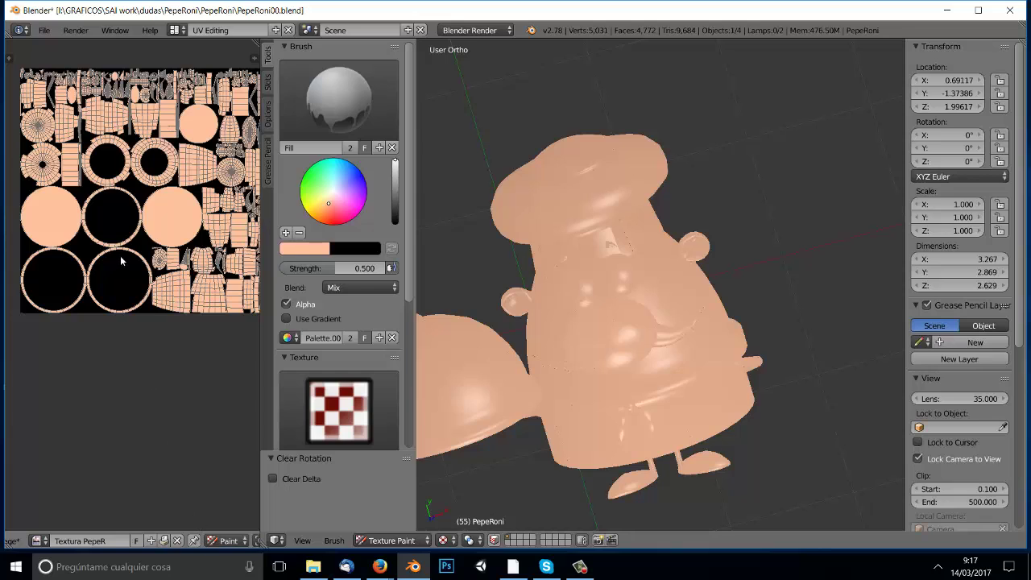
click(125, 218)
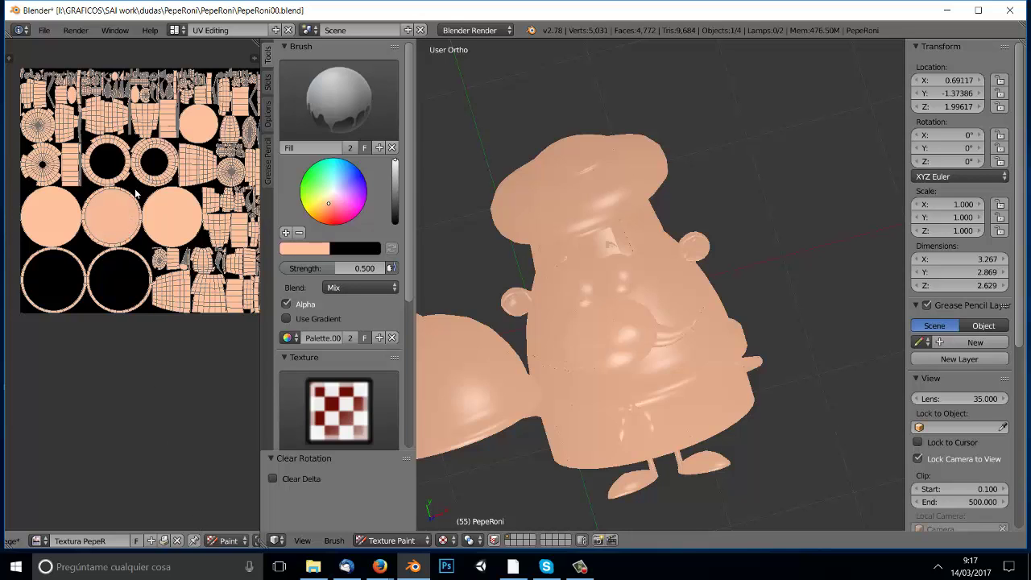
click(136, 193)
click(112, 165)
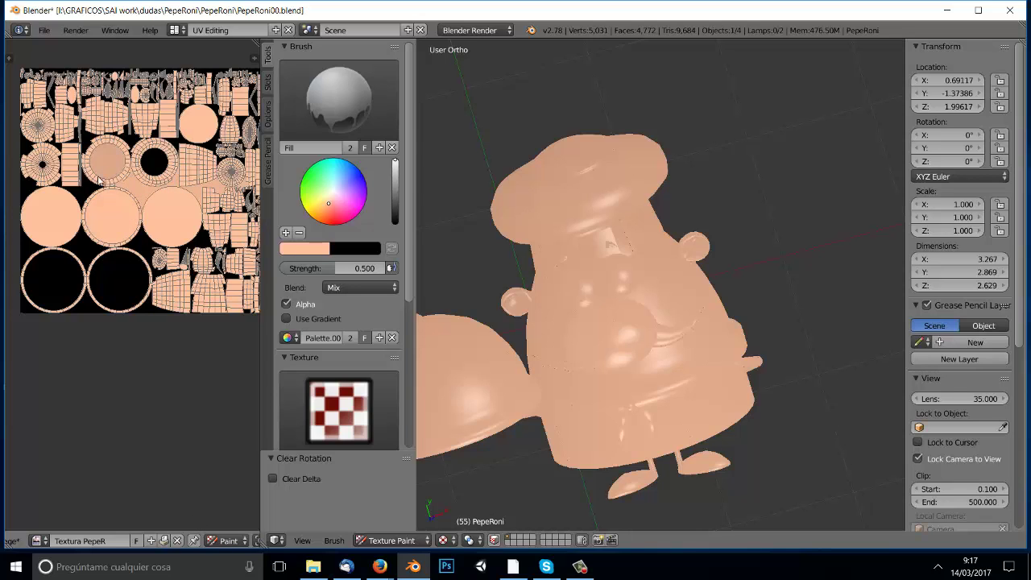
click(91, 191)
click(103, 260)
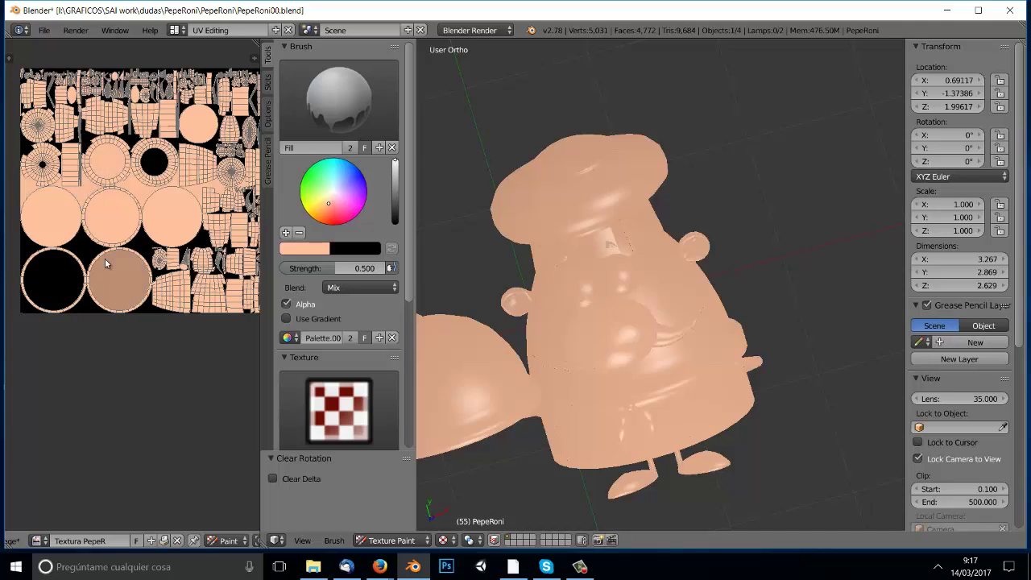
Fill the remaining black gaps across the image and check the Fill brush settings
click(80, 246)
click(147, 251)
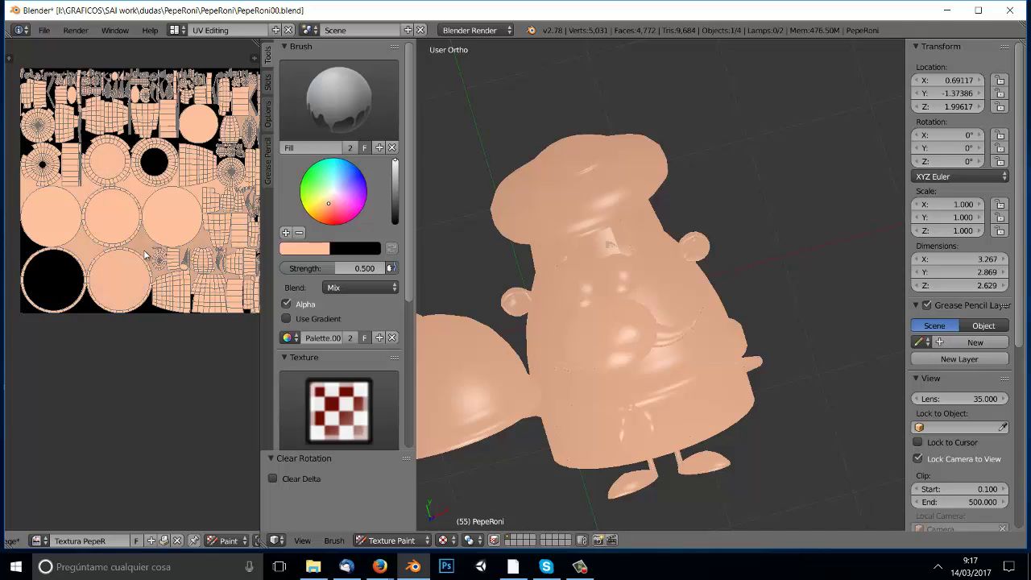
click(157, 172)
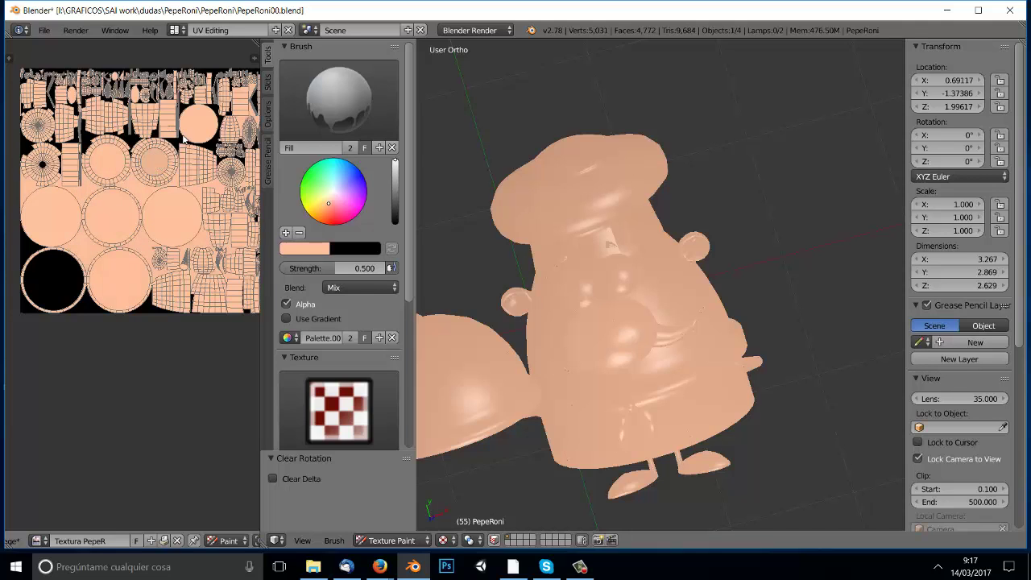
click(181, 147)
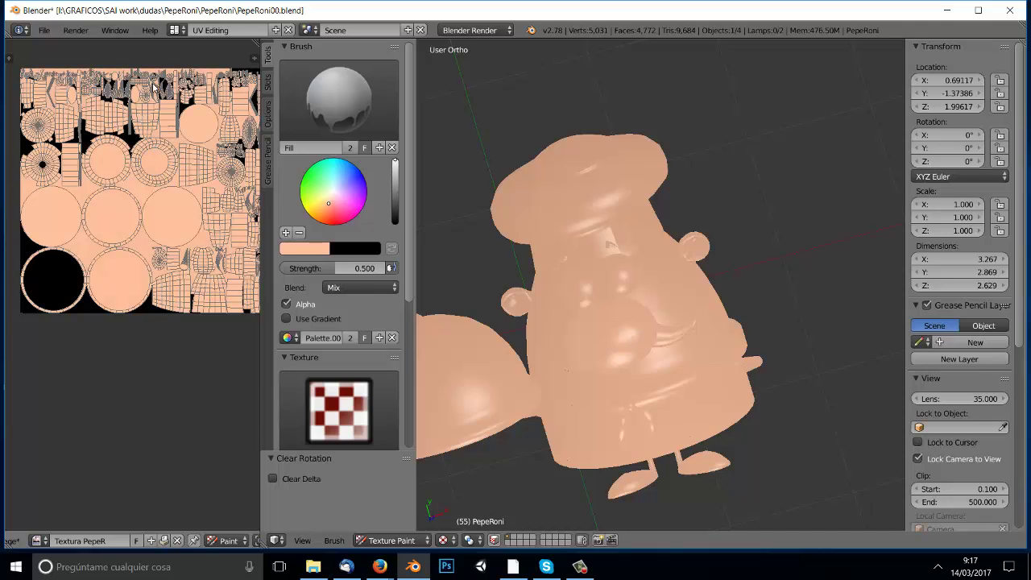
scroll(109, 282, down, 5)
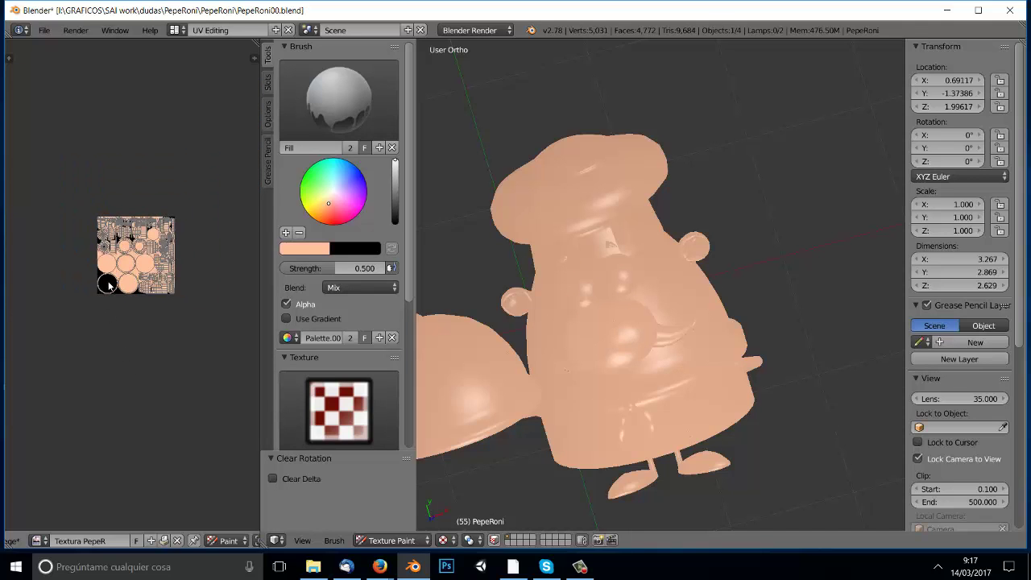
click(102, 274)
scroll(148, 274, up, 1)
scroll(148, 247, up, 3)
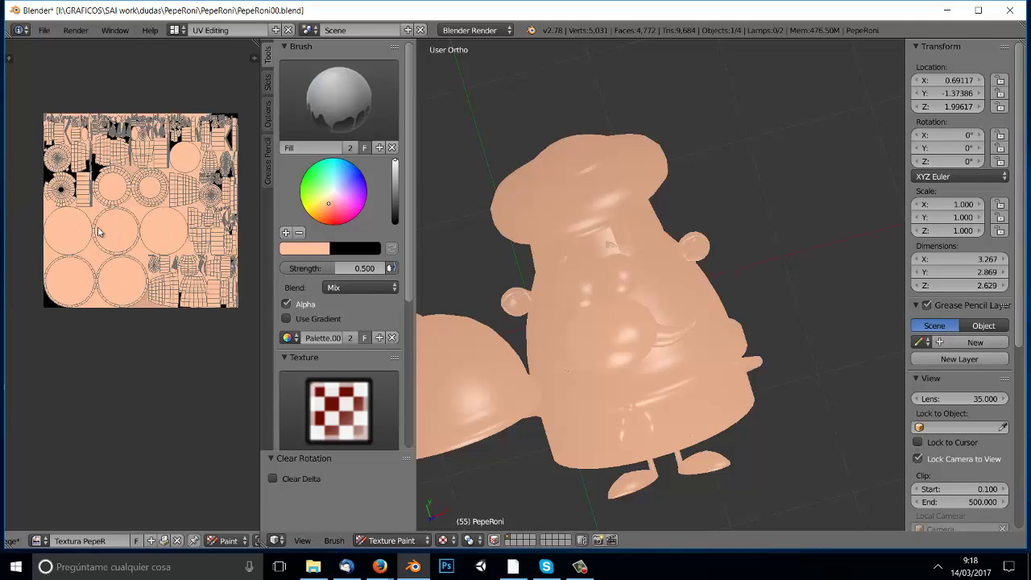
key(t)
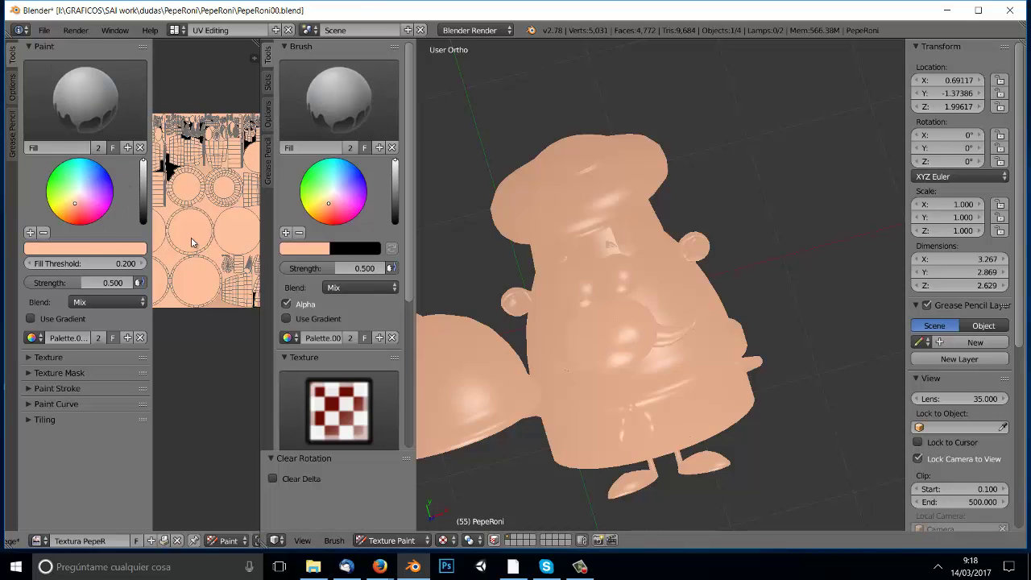
key(t)
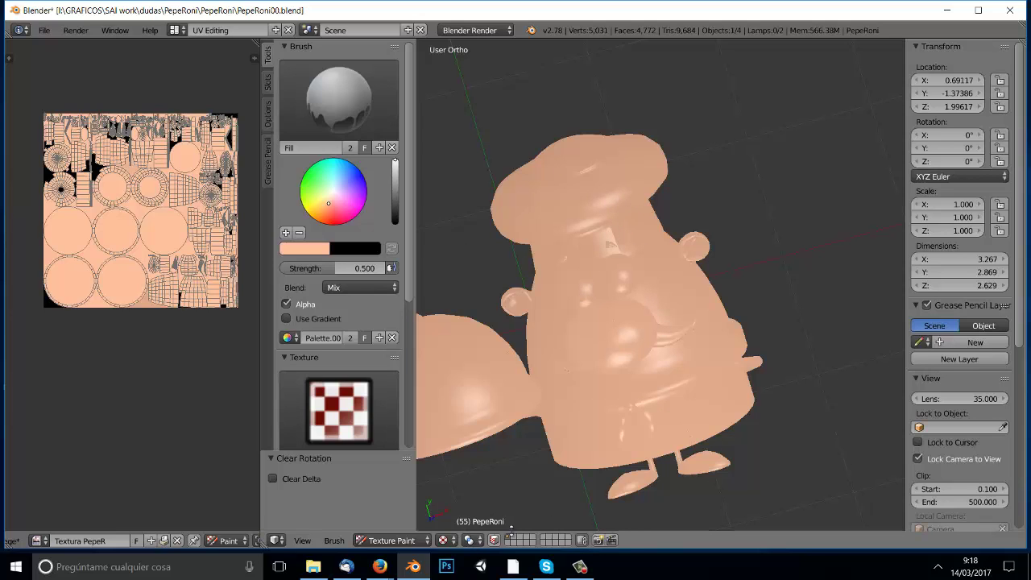
click(403, 541)
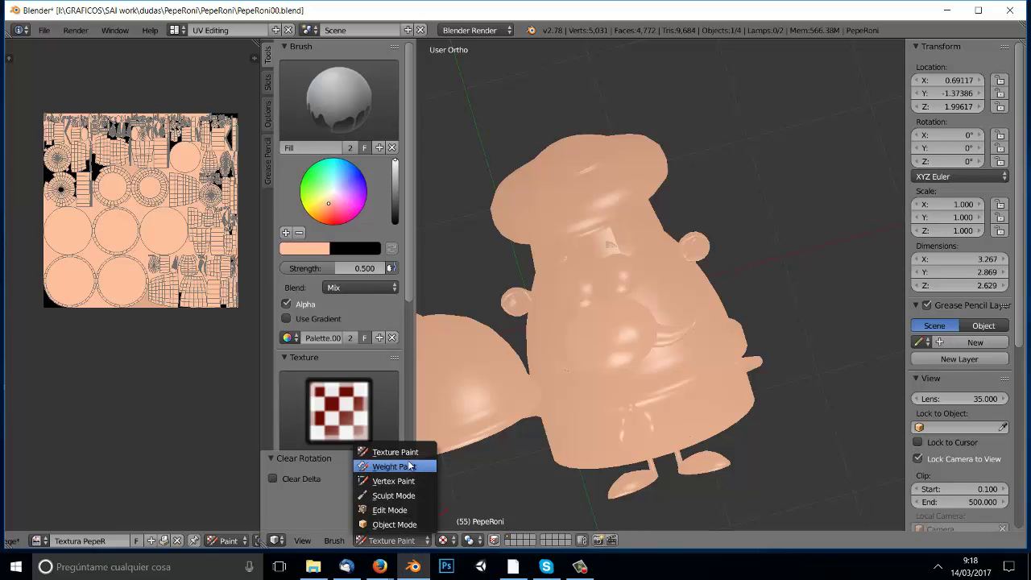
Enter Edit Mode and select the whole connected chef hat mesh with L
click(391, 510)
middle_drag(538, 342, 668, 134)
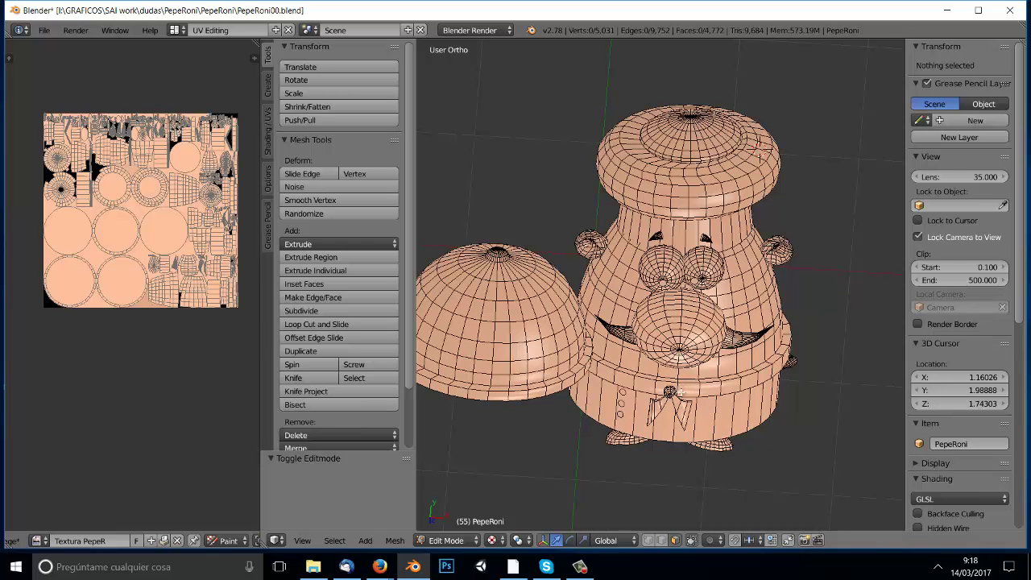
mouse_move(685, 394)
middle_down()
mouse_move(673, 377)
mouse_move(677, 214)
middle_up()
click(676, 192)
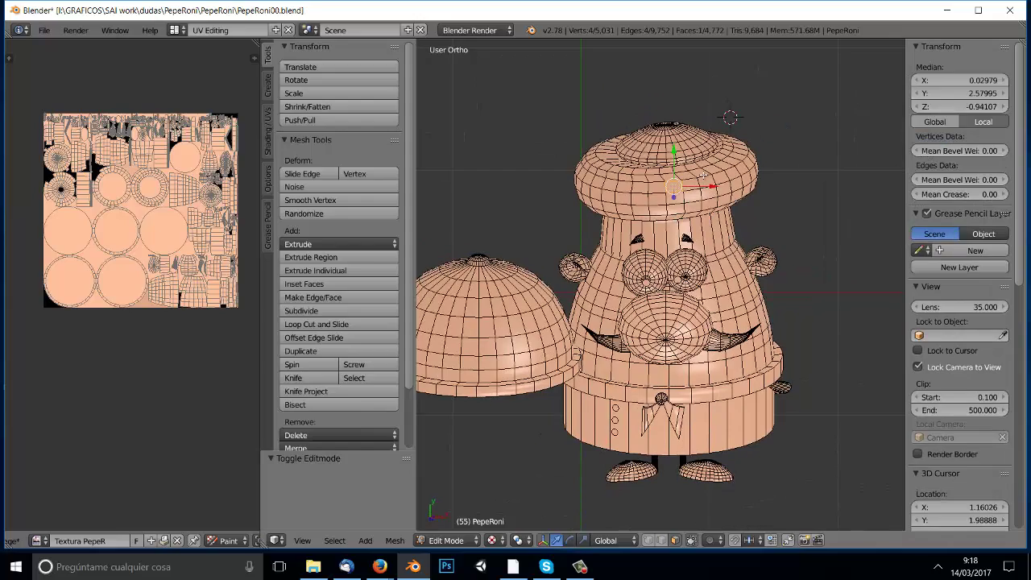
key(l)
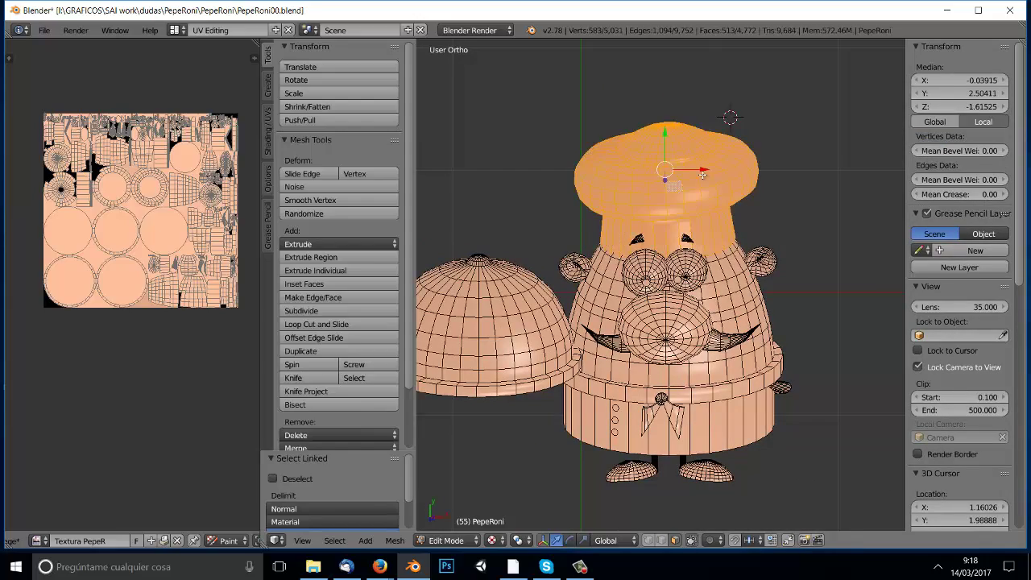
middle_drag(691, 176, 691, 192)
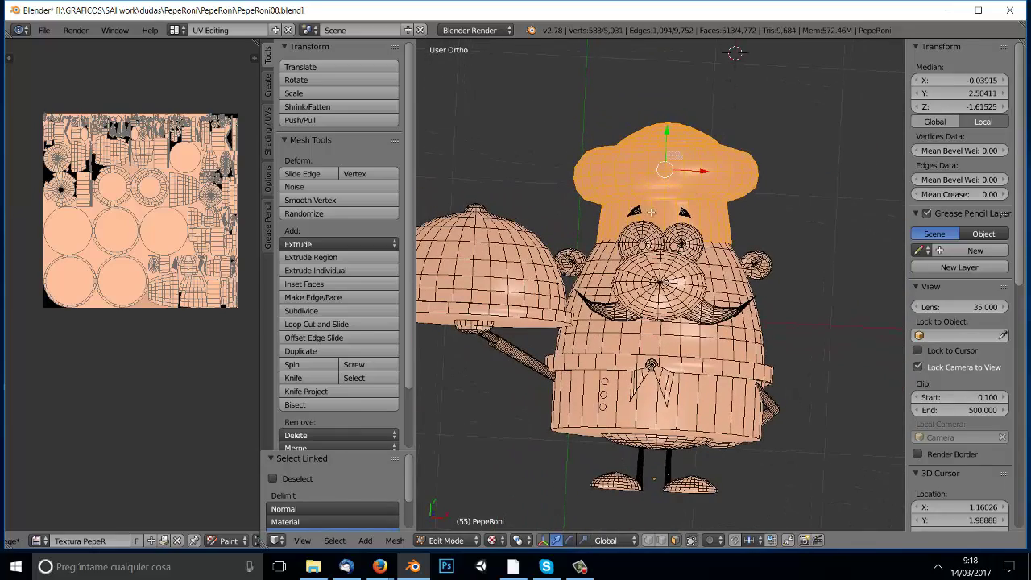
middle_drag(673, 154, 675, 156)
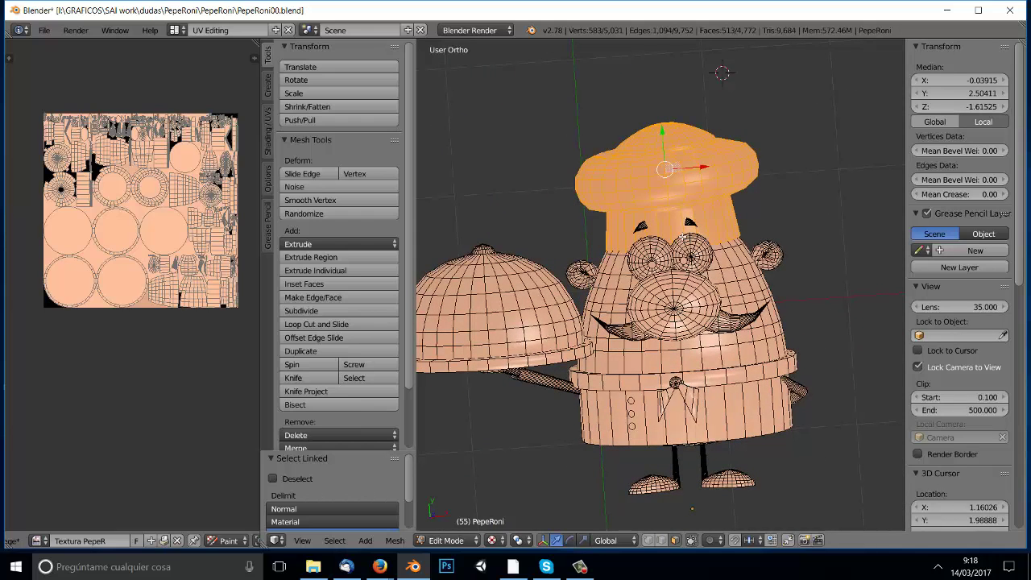
middle_drag(684, 236, 695, 217)
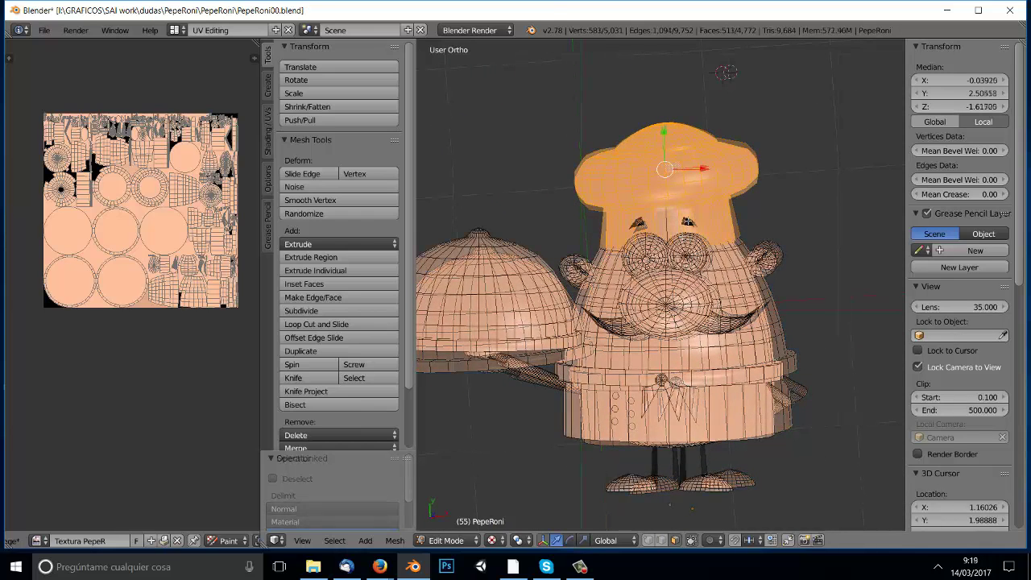
Deselect the stray faces along and below the hat rim, orbiting to check
shift+right_click(689, 218)
shift+right_click(713, 218)
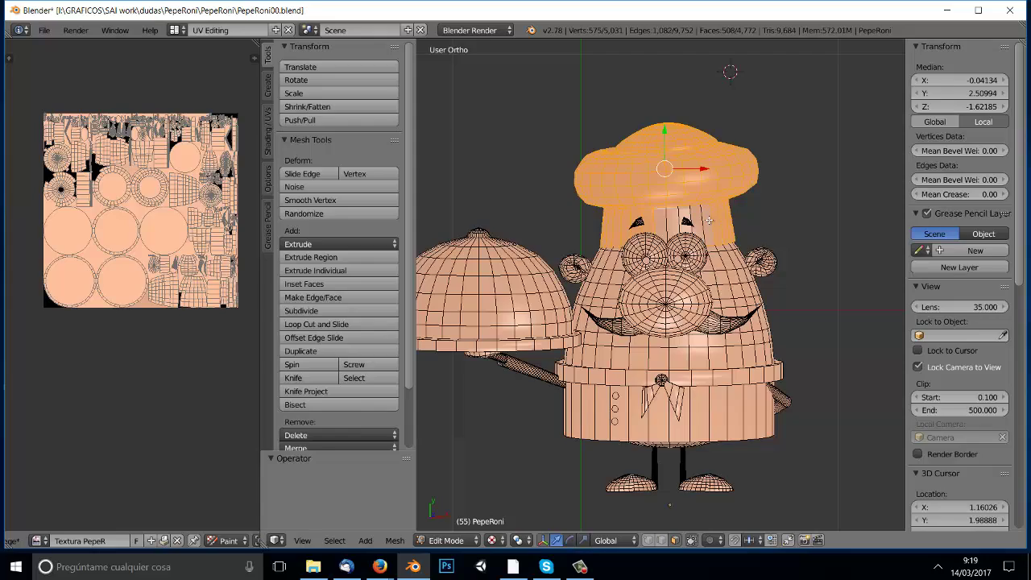
shift+right_click(712, 219)
shift+right_click(728, 219)
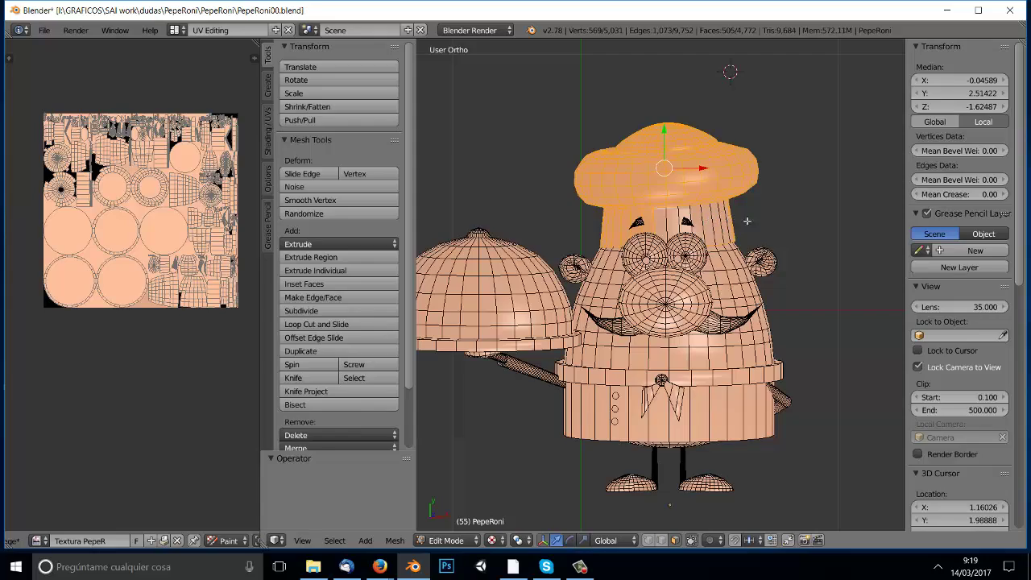
mouse_move(796, 243)
middle_down()
mouse_move(860, 237)
mouse_move(787, 213)
mouse_move(778, 218)
mouse_move(788, 228)
mouse_move(776, 227)
middle_up()
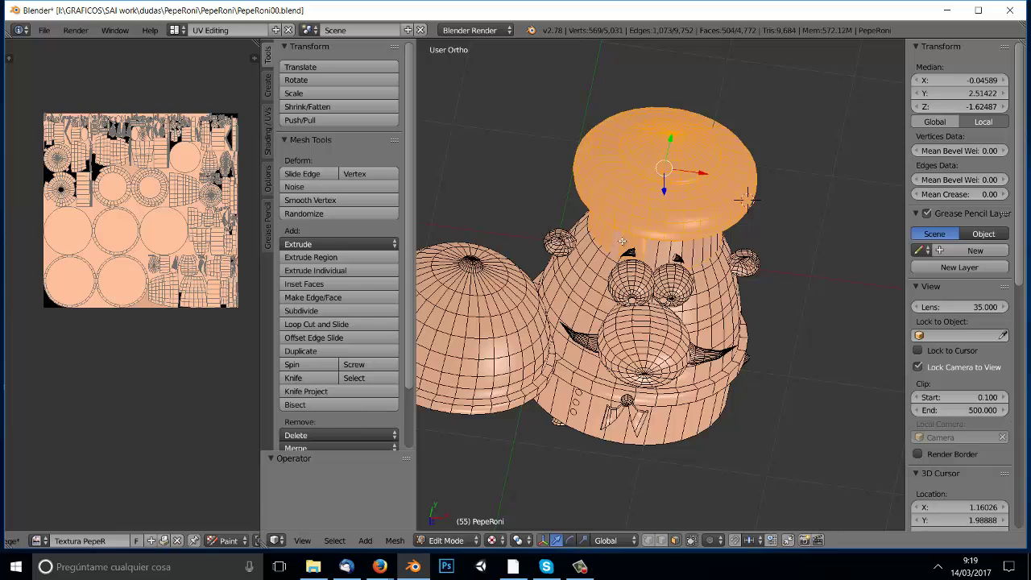
shift+click(625, 241)
shift+click(635, 242)
shift+click(605, 239)
shift+click(600, 234)
shift+click(596, 227)
shift+click(594, 220)
middle_drag(594, 225, 600, 273)
middle_drag(753, 209, 774, 145)
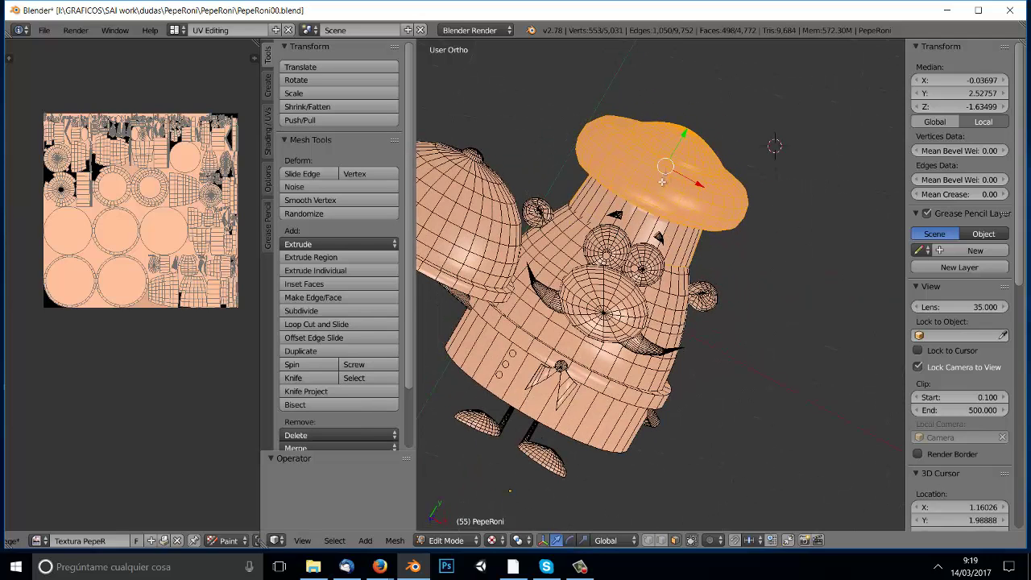
Switch to Texture Paint mode and limit painting to the selected hat faces
click(447, 541)
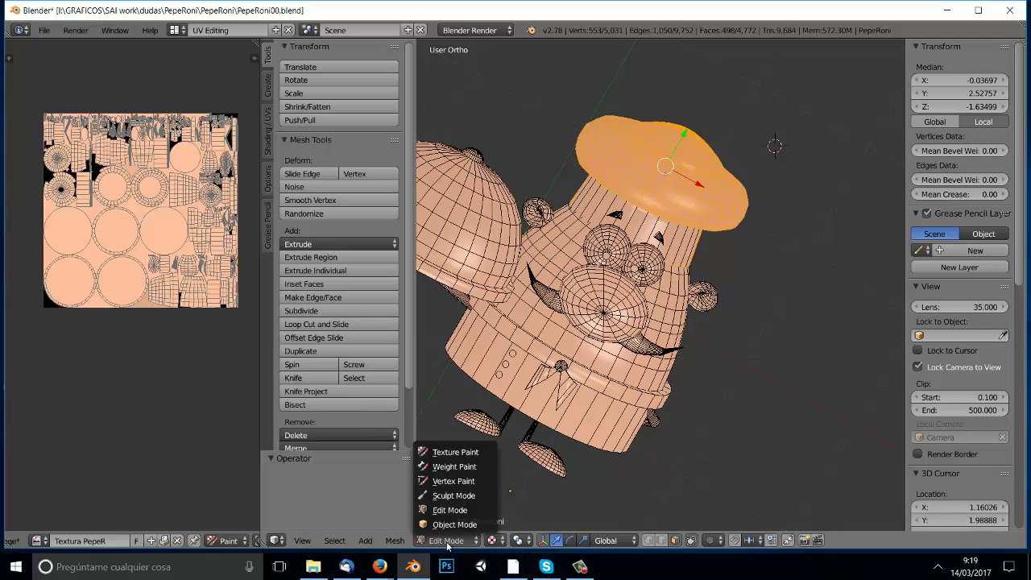
click(456, 452)
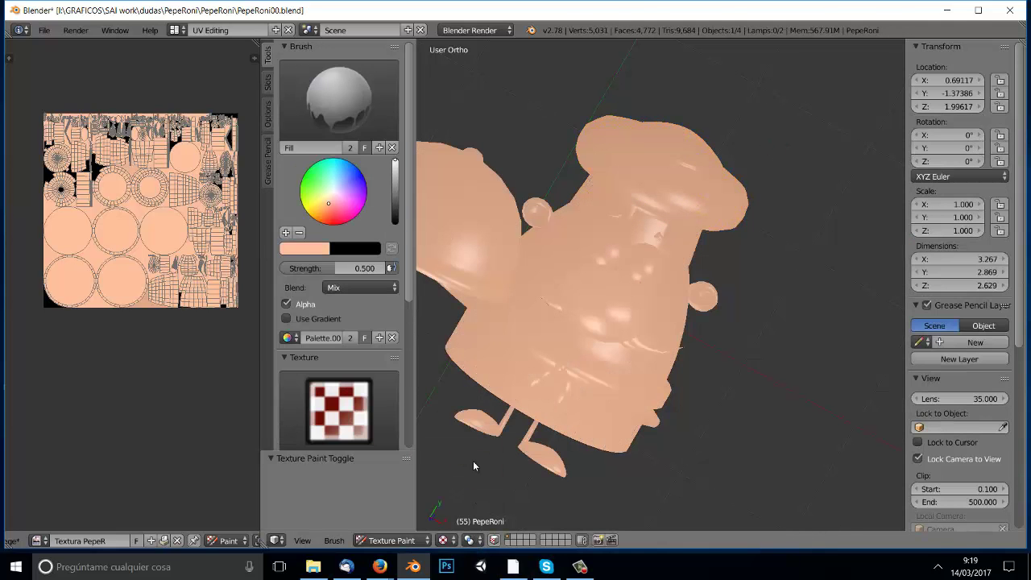
click(495, 539)
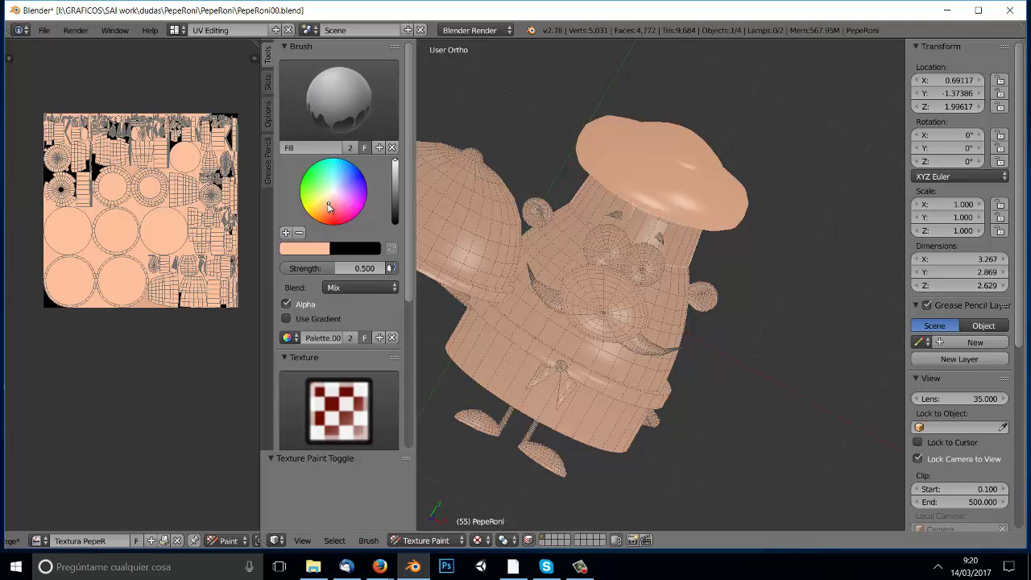
Fill the hat with pure white (RGB 1,1,1), replacing a first lavender fill
click(338, 191)
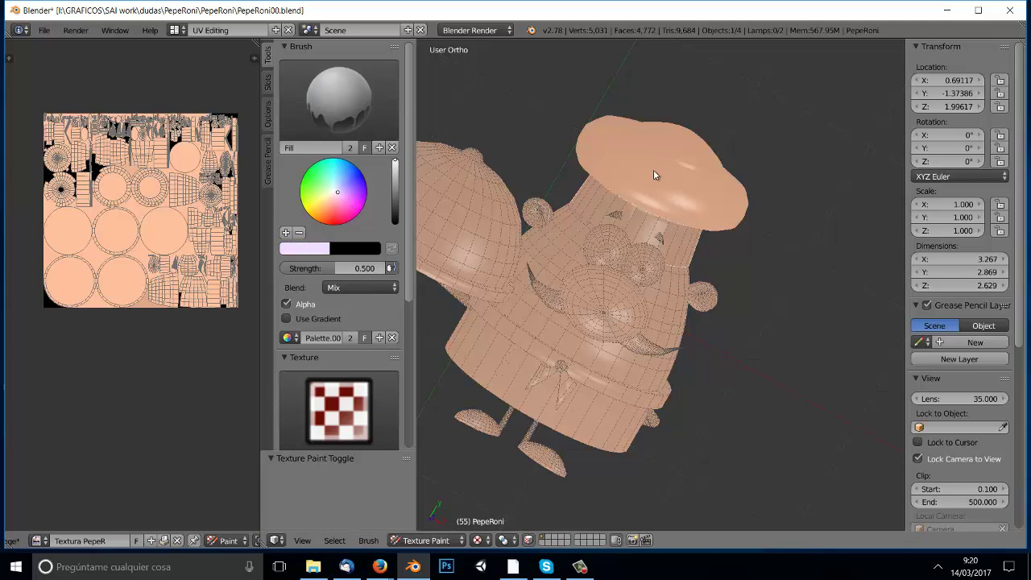
click(673, 162)
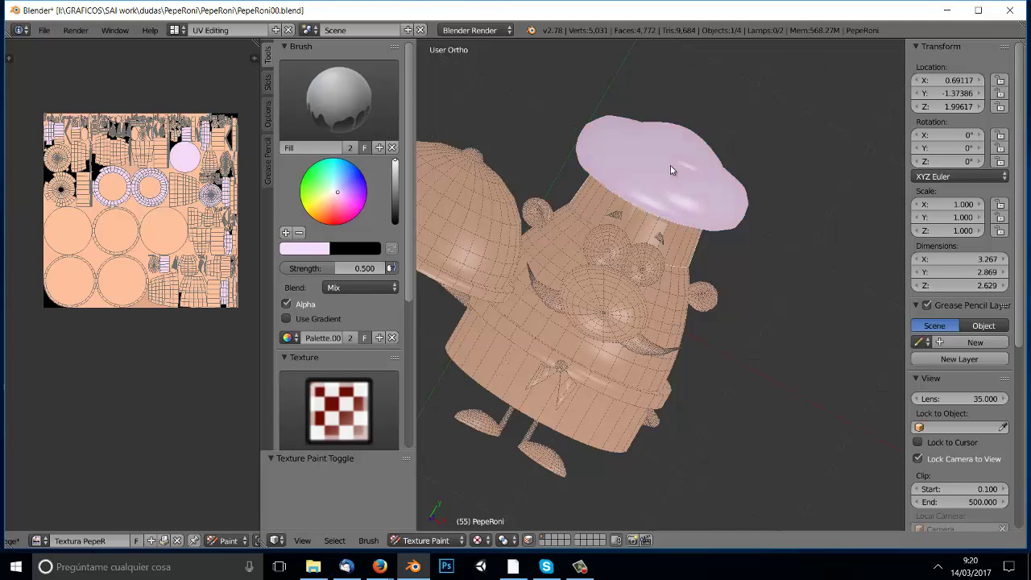
click(320, 249)
drag(322, 215, 370, 215)
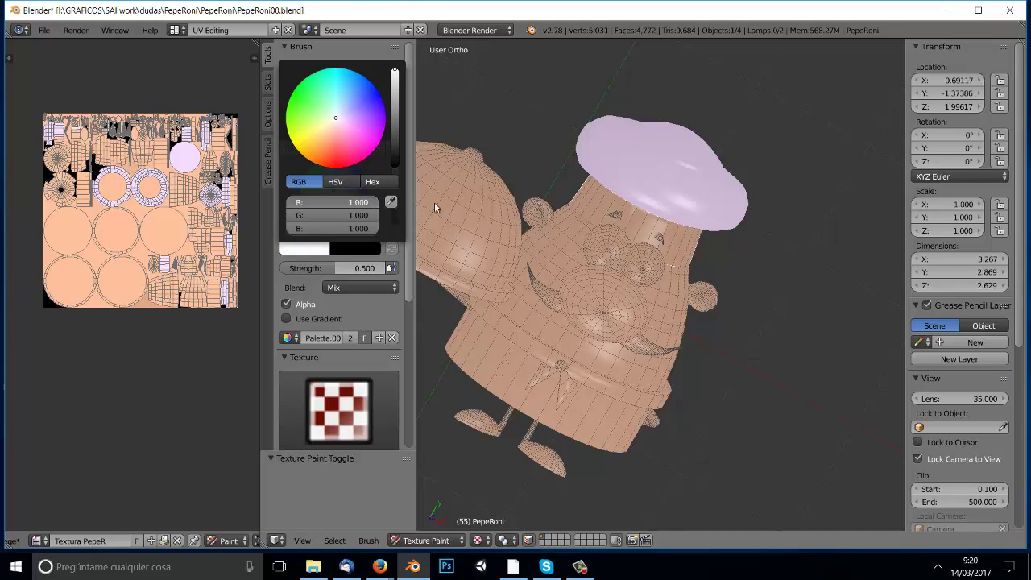
click(674, 167)
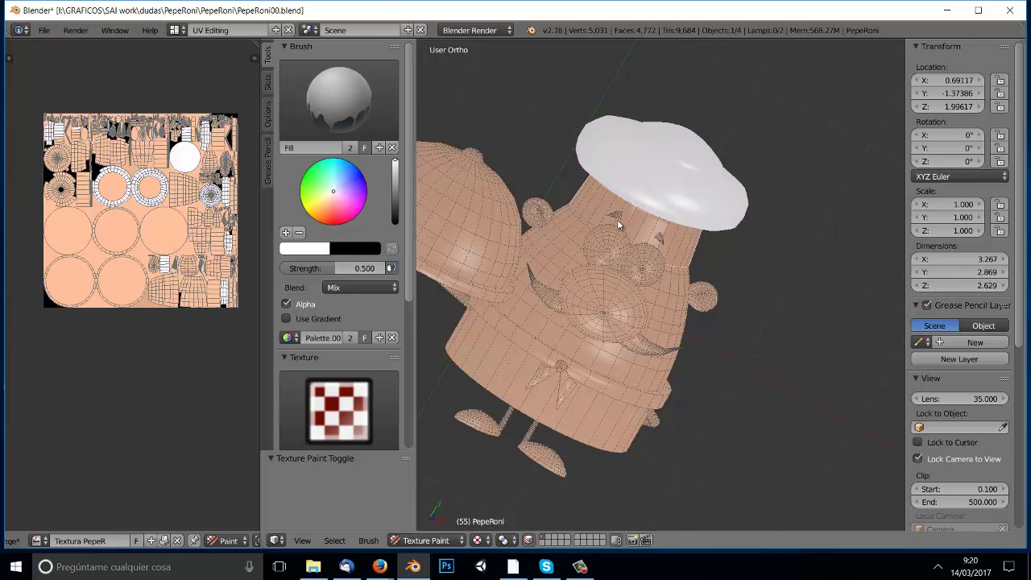
mouse_move(619, 224)
middle_down()
mouse_move(579, 250)
mouse_move(603, 242)
mouse_move(607, 258)
middle_up()
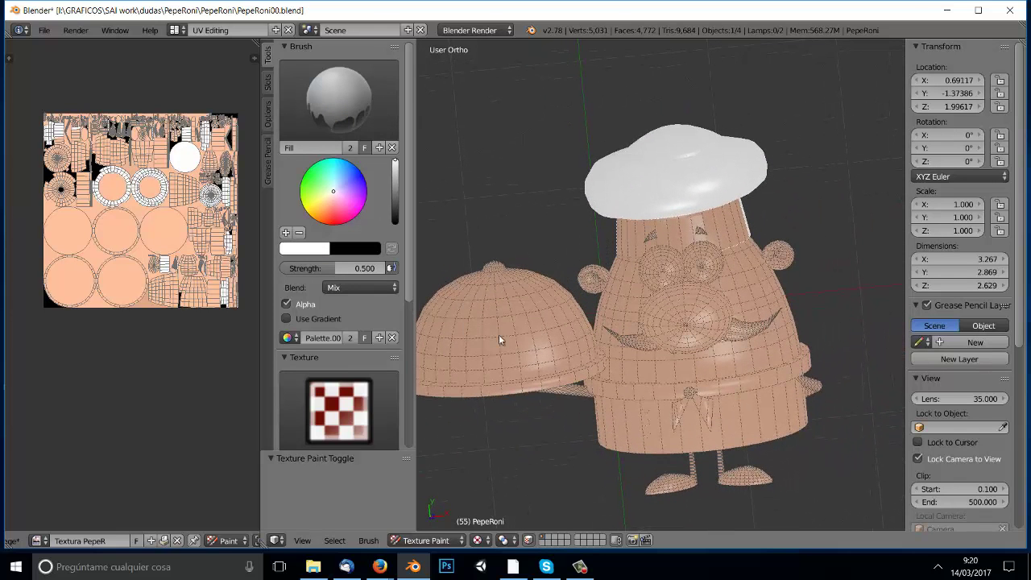
Unlink the current colour palette and link the palette named 'Palette' to the brush
click(583, 569)
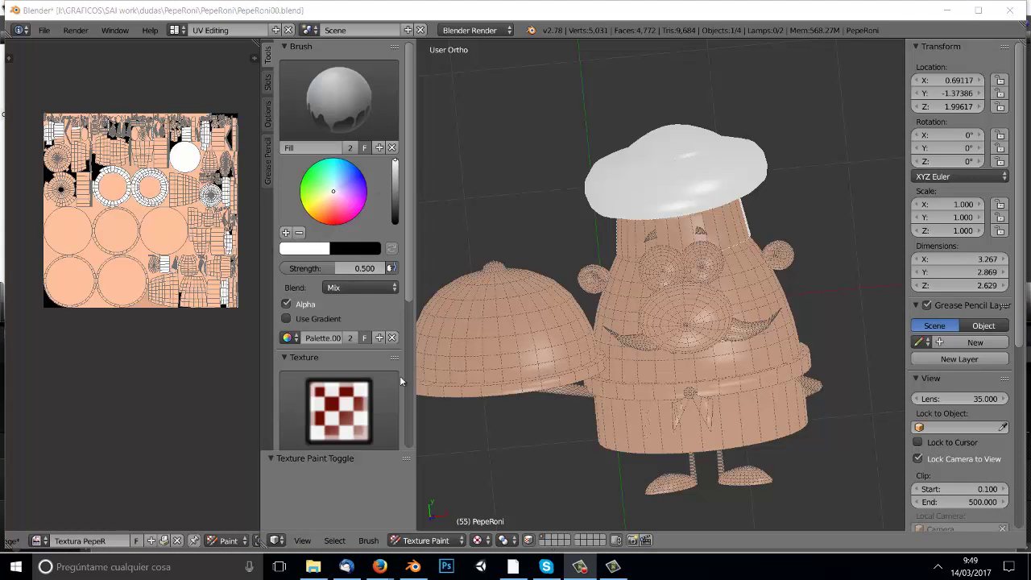
click(288, 338)
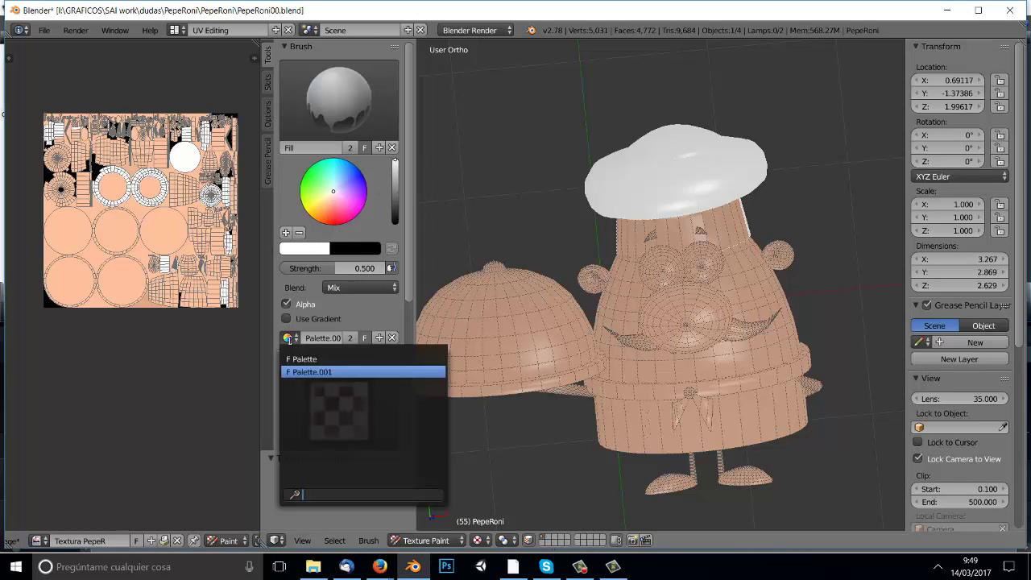
click(393, 337)
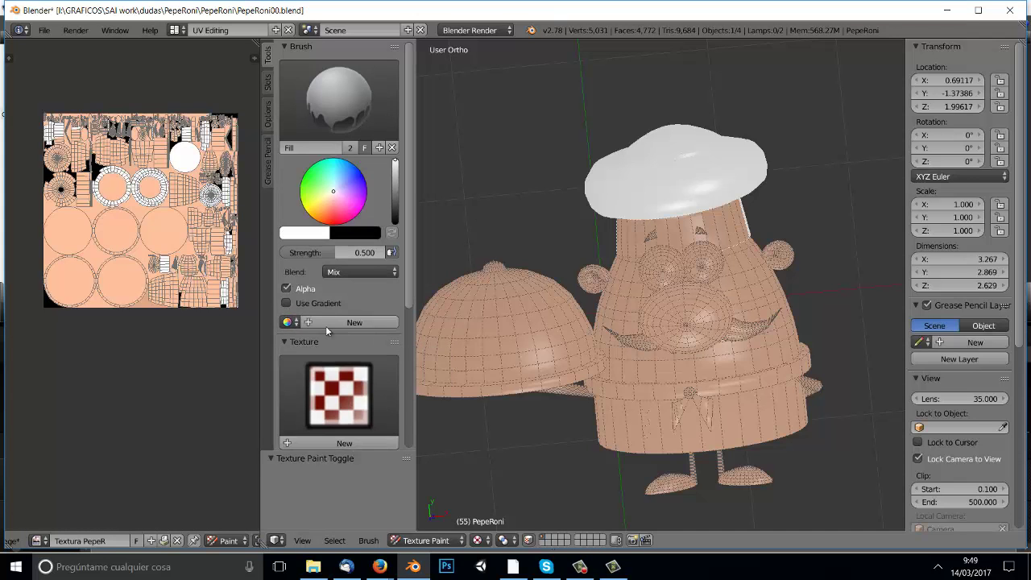
click(289, 322)
click(298, 344)
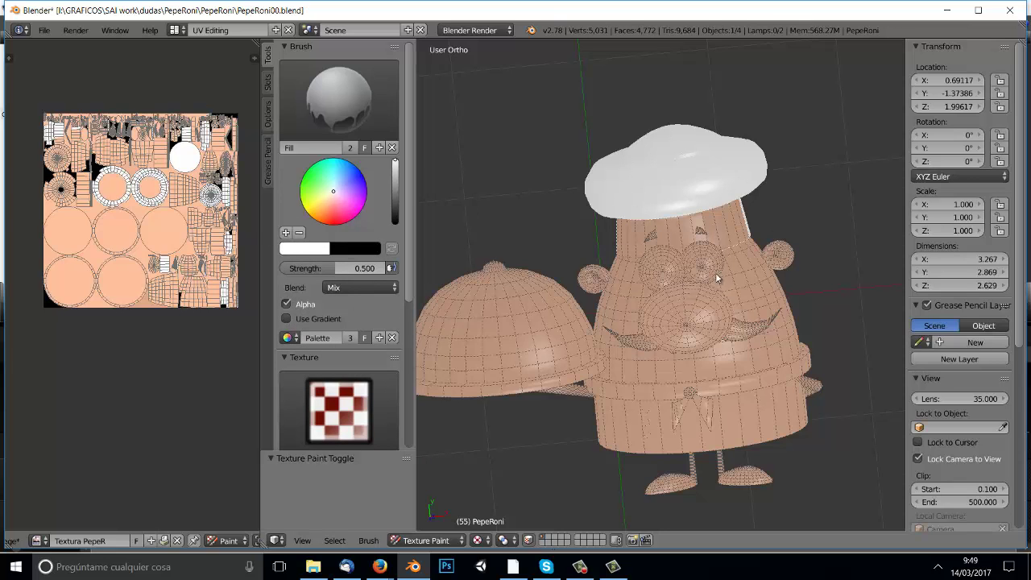
Add a pink and a lavender colour from the wheel to the palette
click(331, 209)
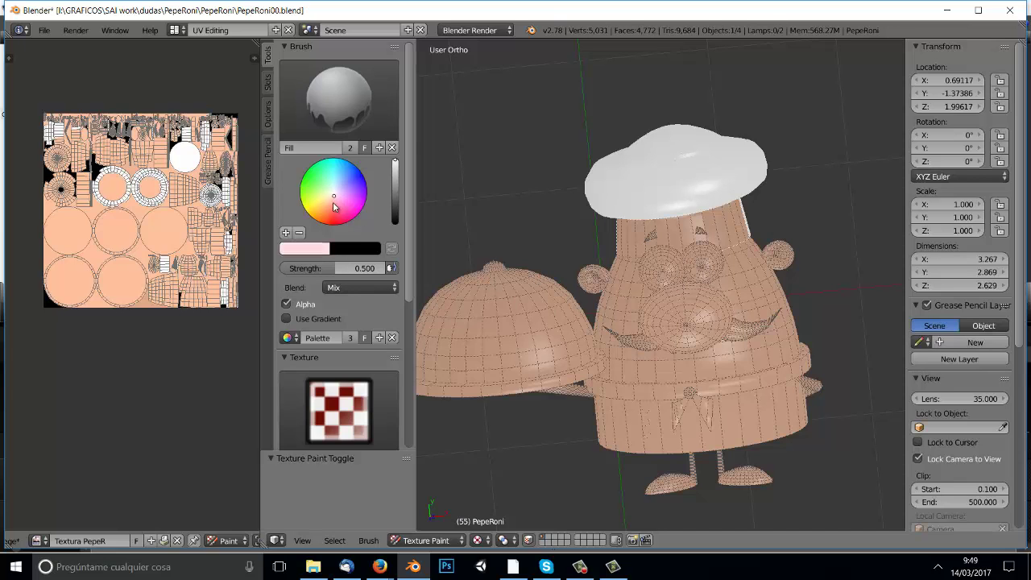
click(286, 233)
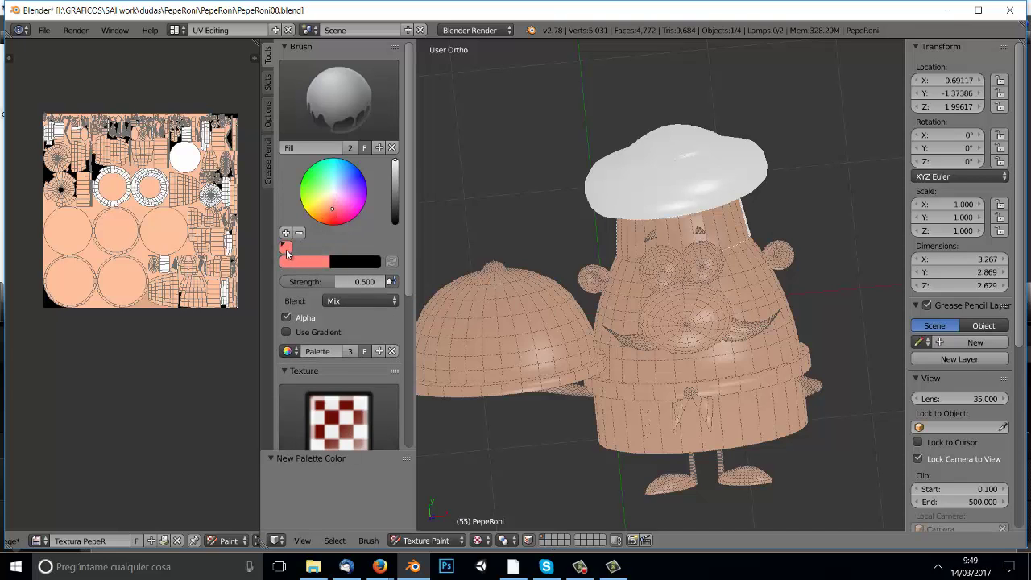
click(344, 192)
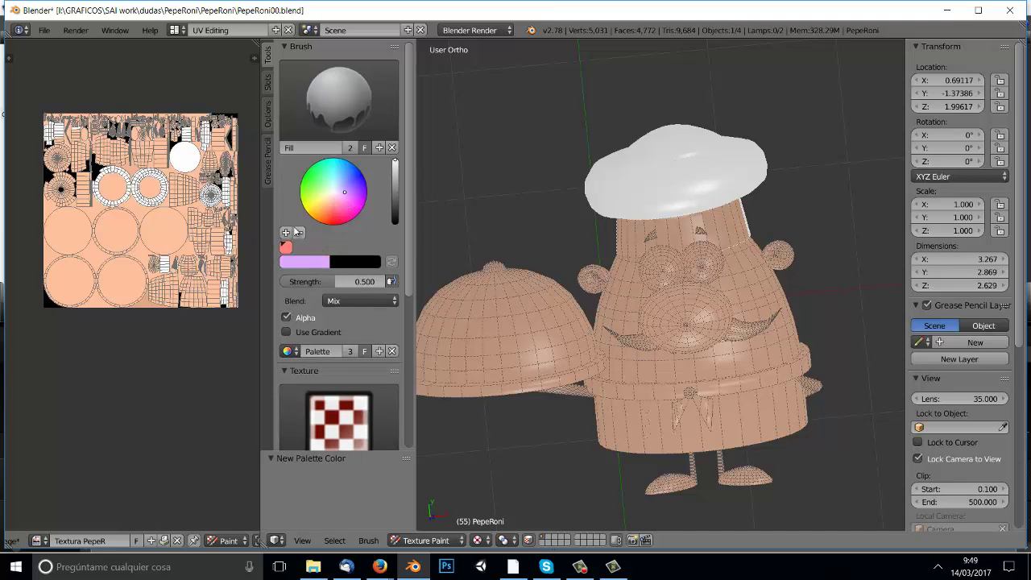
click(286, 232)
Make lavender the brush colour with pink as secondary, and turn off face masking
click(287, 252)
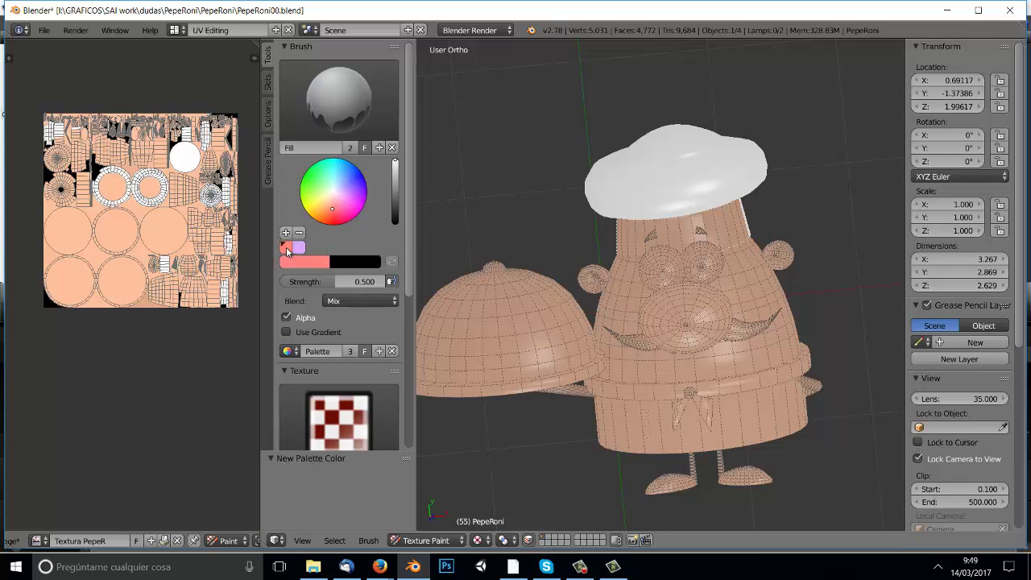
click(301, 248)
click(283, 252)
right_click(283, 251)
click(304, 249)
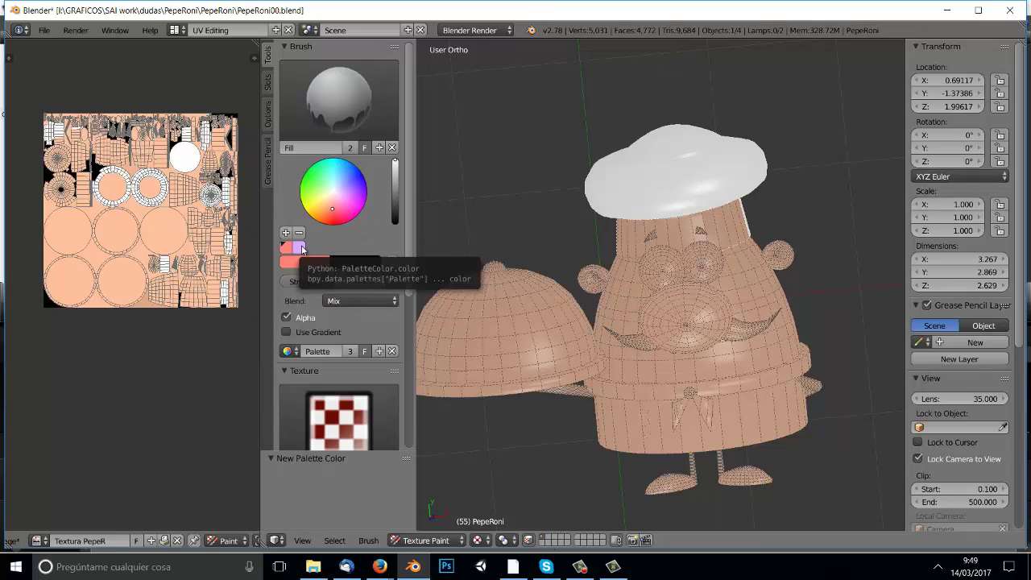
click(302, 250)
click(294, 247)
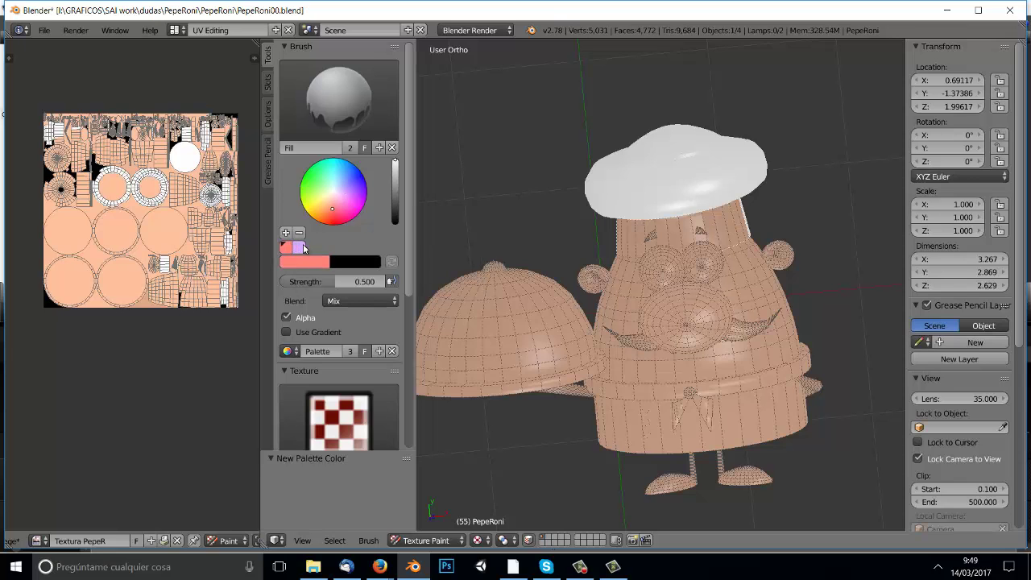
click(306, 249)
click(288, 249)
click(303, 249)
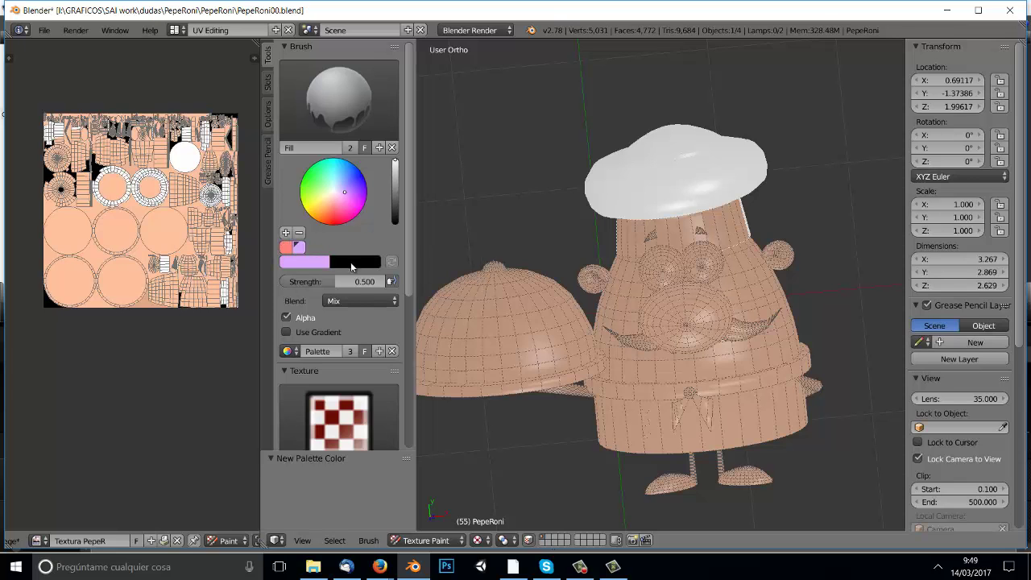
drag(350, 266, 349, 266)
click(478, 539)
click(420, 540)
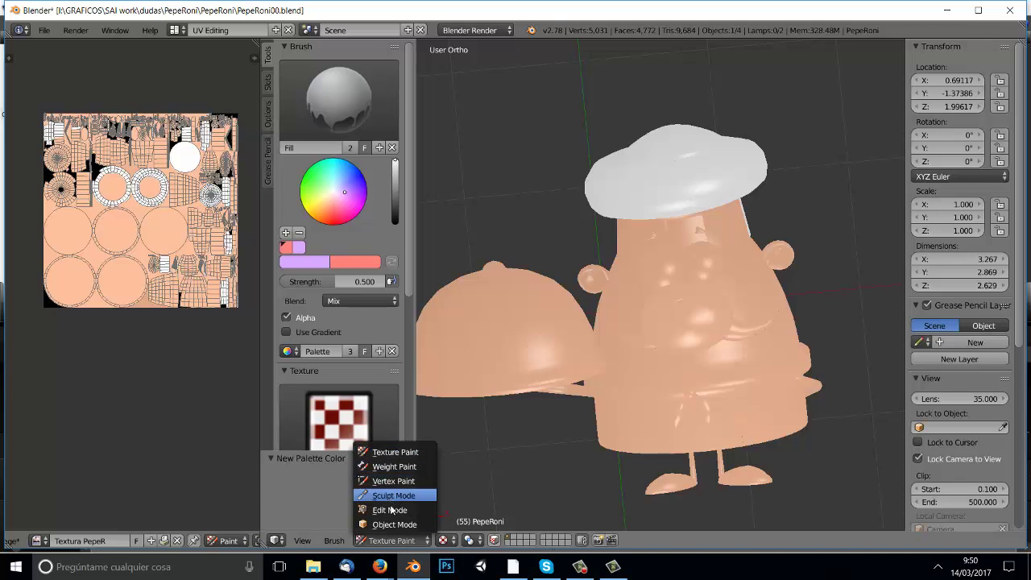
Select one face on the chef's body in Edit Mode, then paint-mask to it in Texture Paint
click(390, 510)
right_click(662, 368)
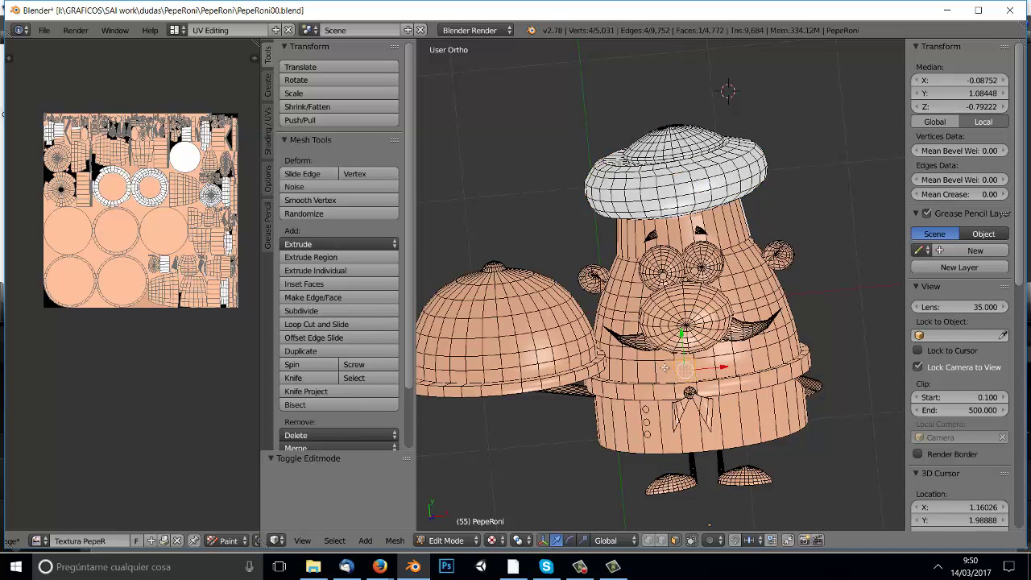
right_click(729, 371)
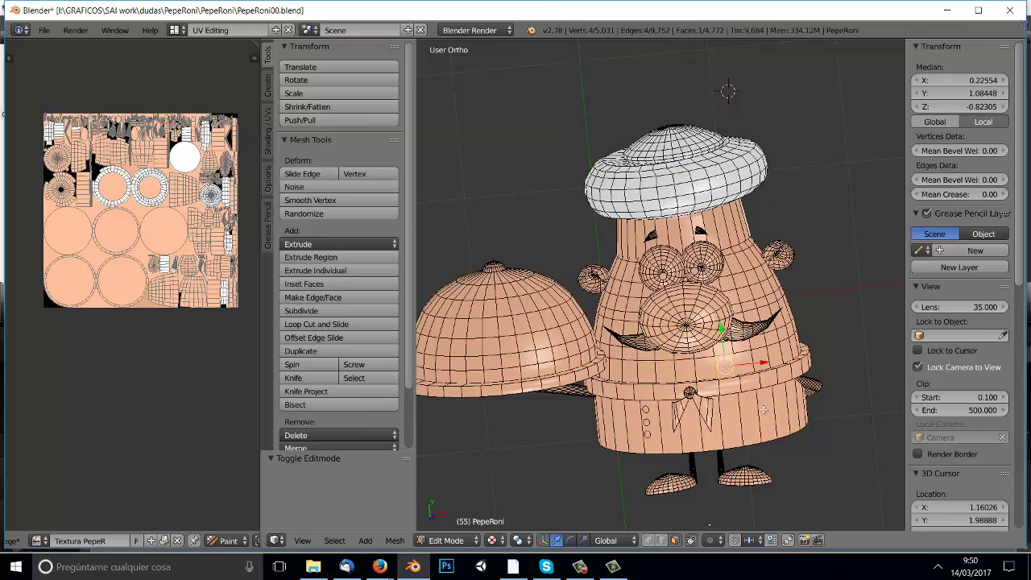
click(473, 540)
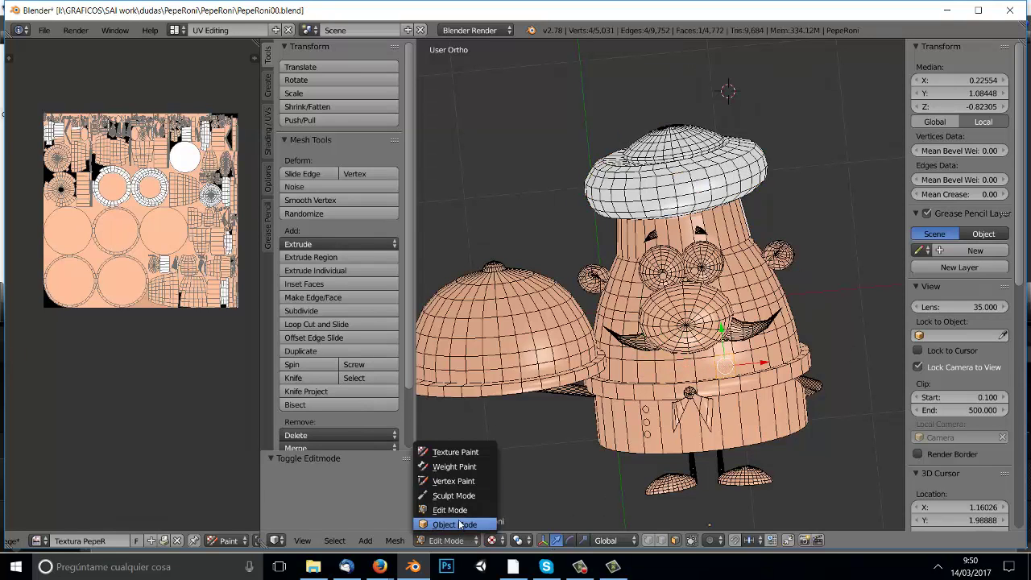
click(458, 453)
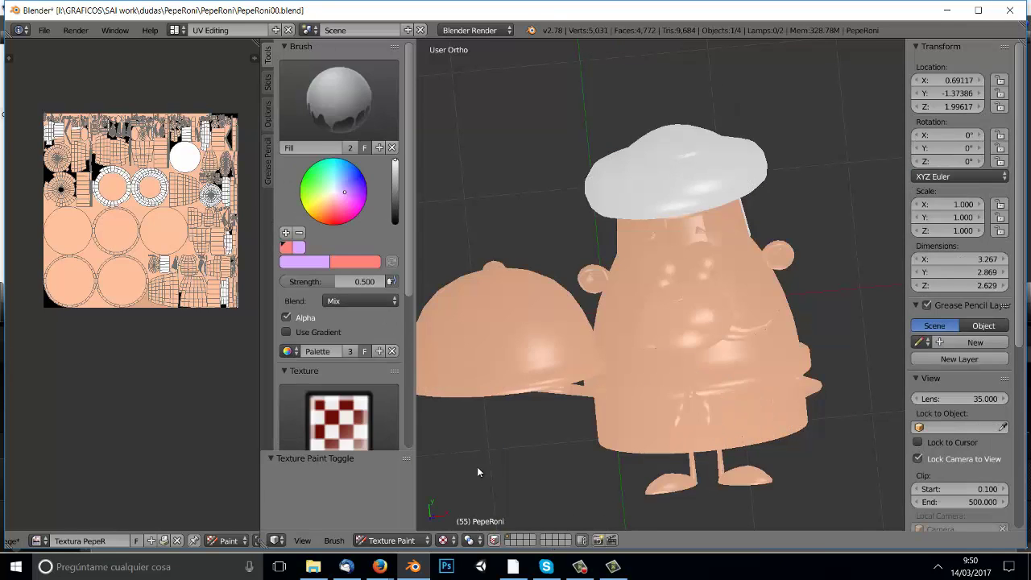
click(493, 540)
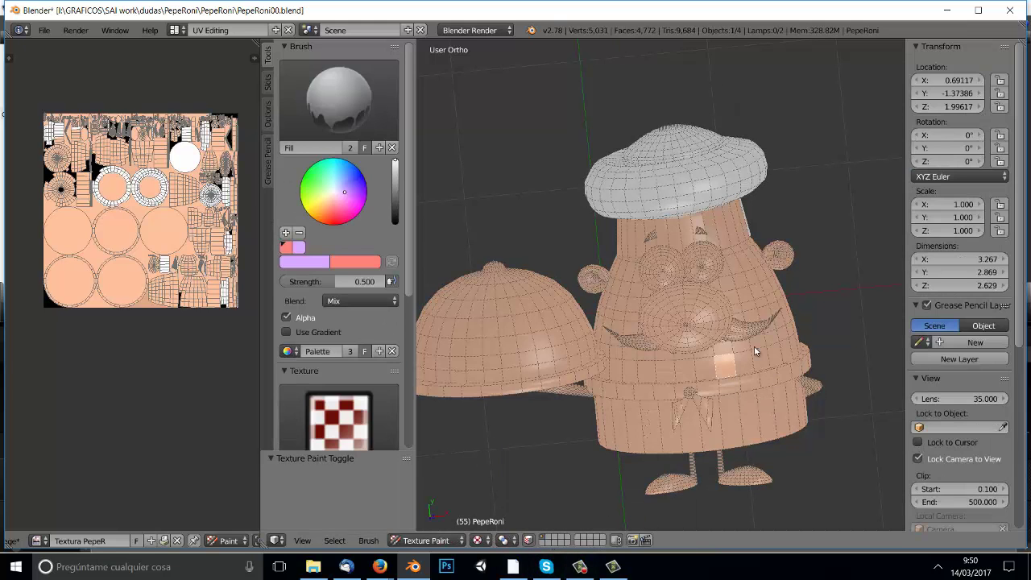